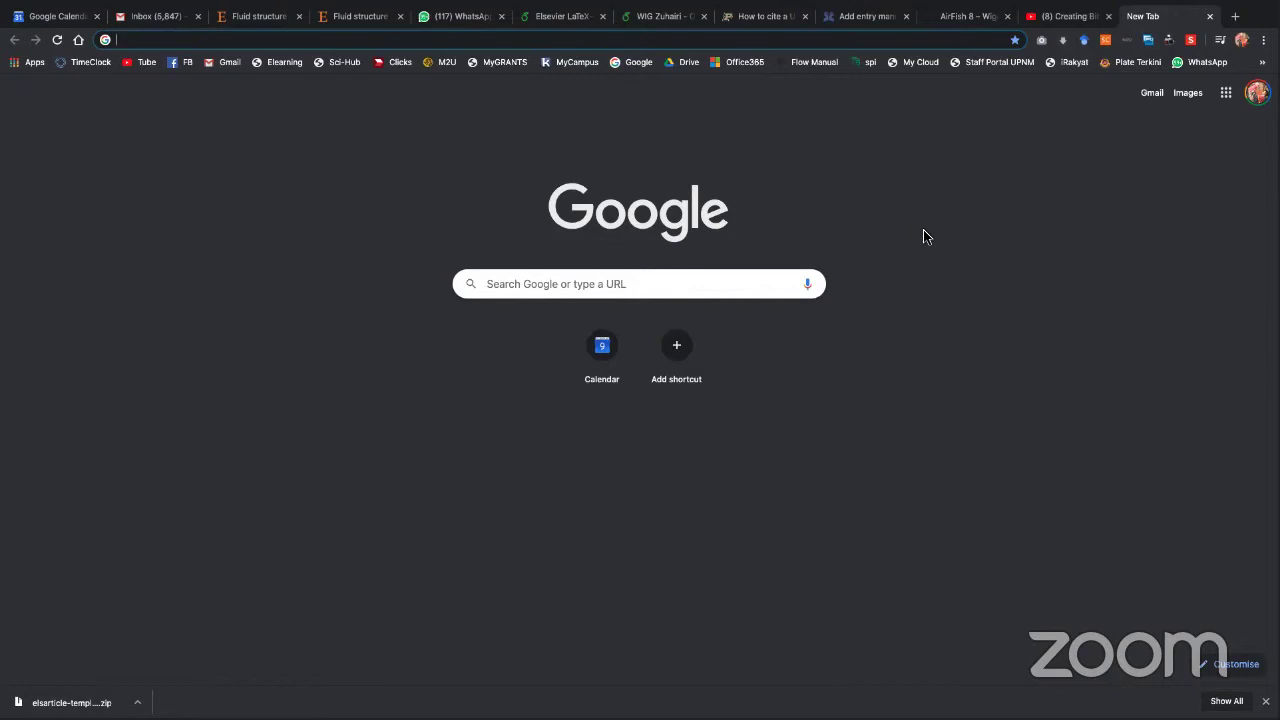
Step: Search the web for jabref and open the download page of the official JabRef site
left_click(600, 288)
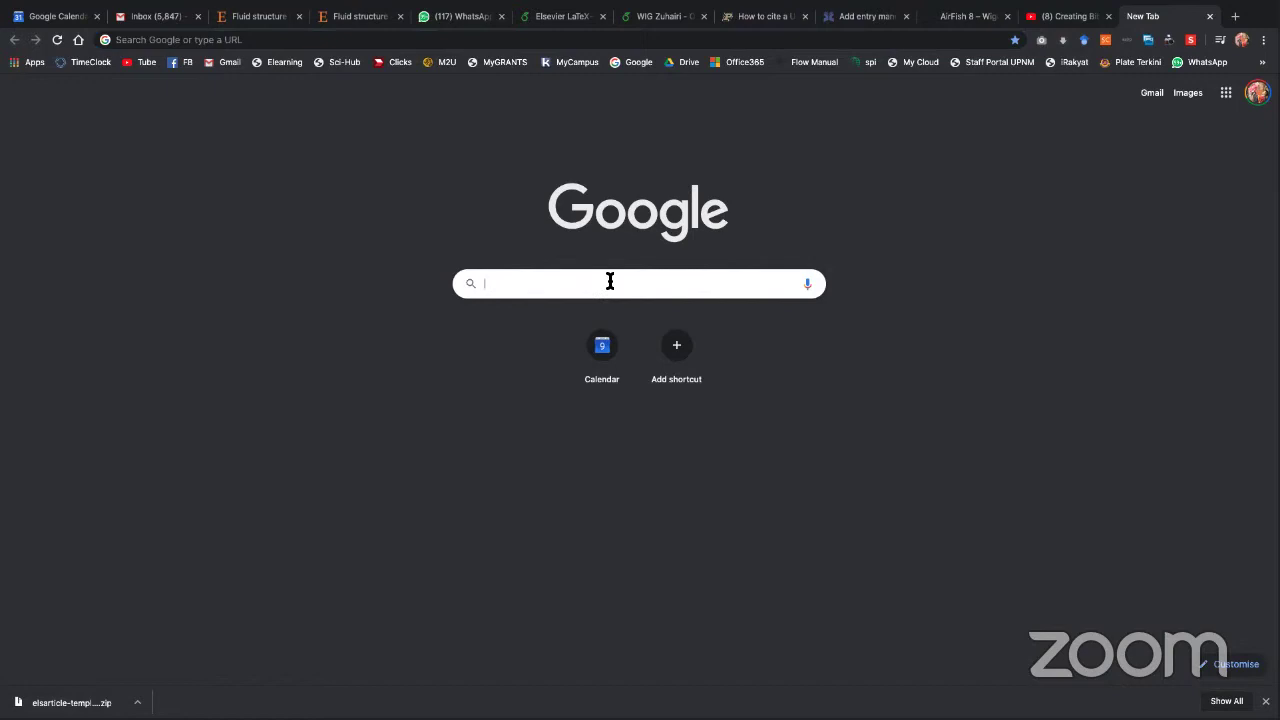
type("Ja")
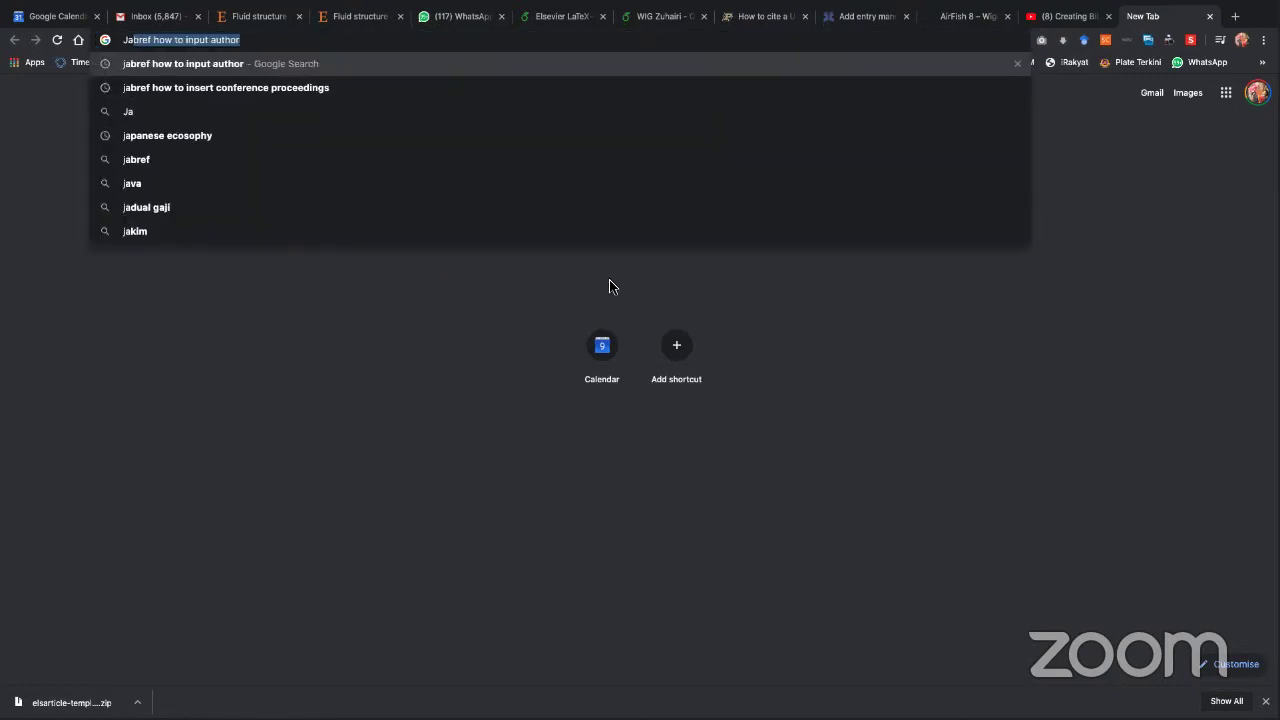
key("BackSpace")
key("BackSpace")
key("BackSpace")
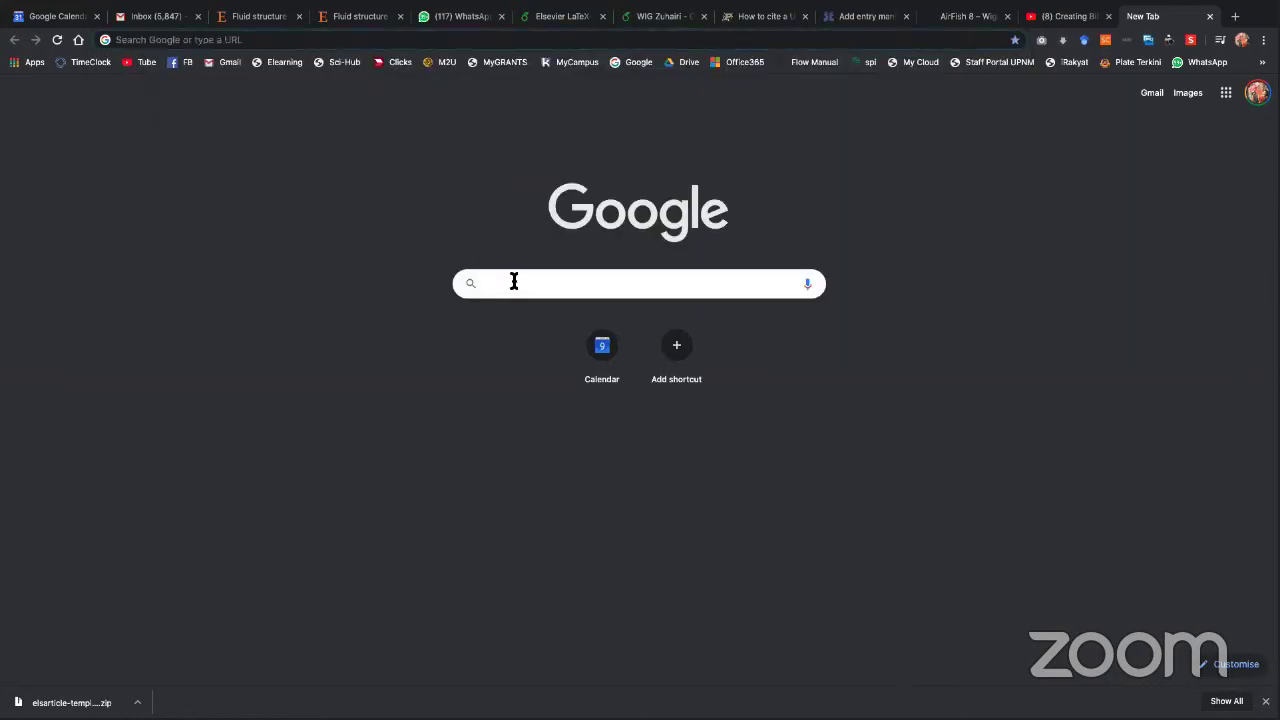
type("jabref")
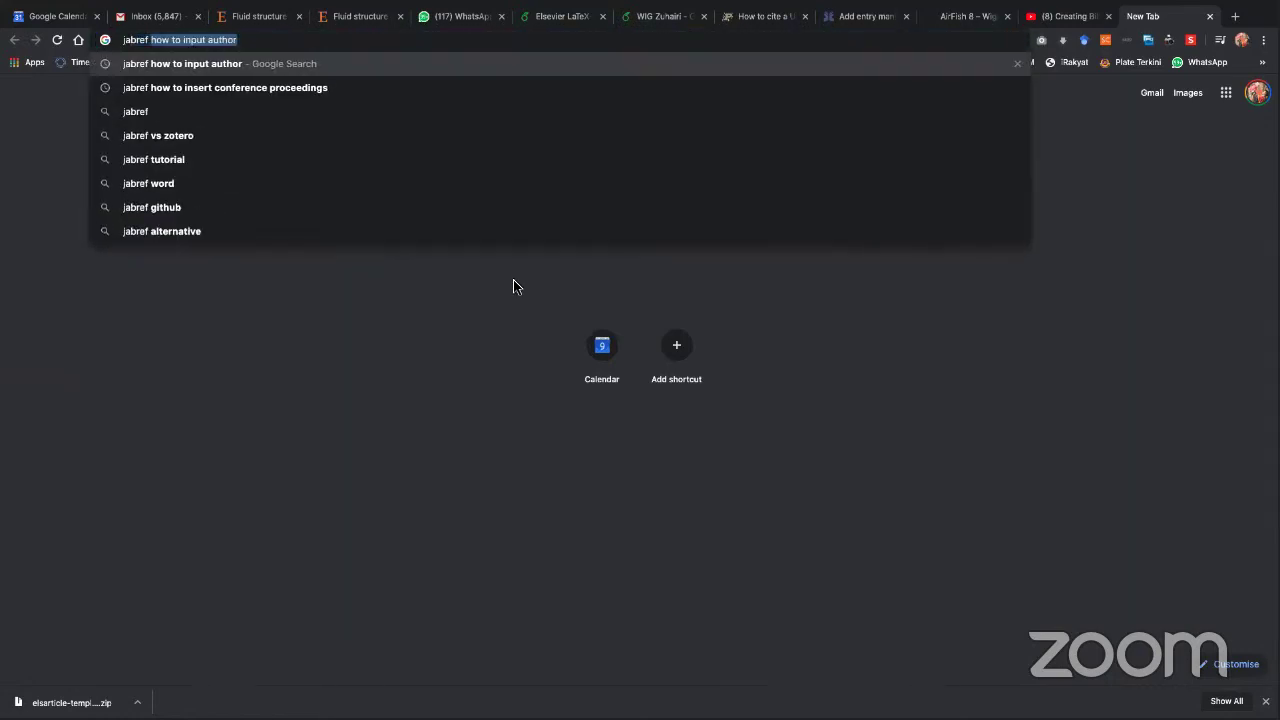
key("BackSpace")
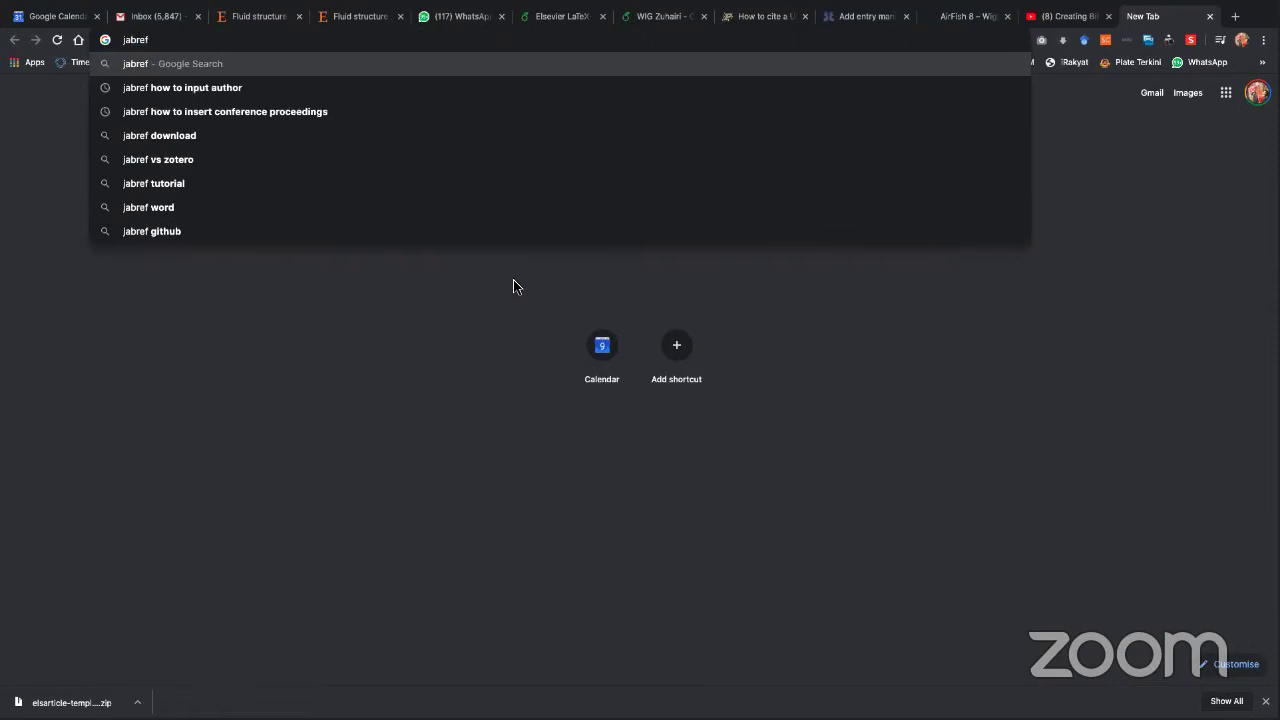
key("Return")
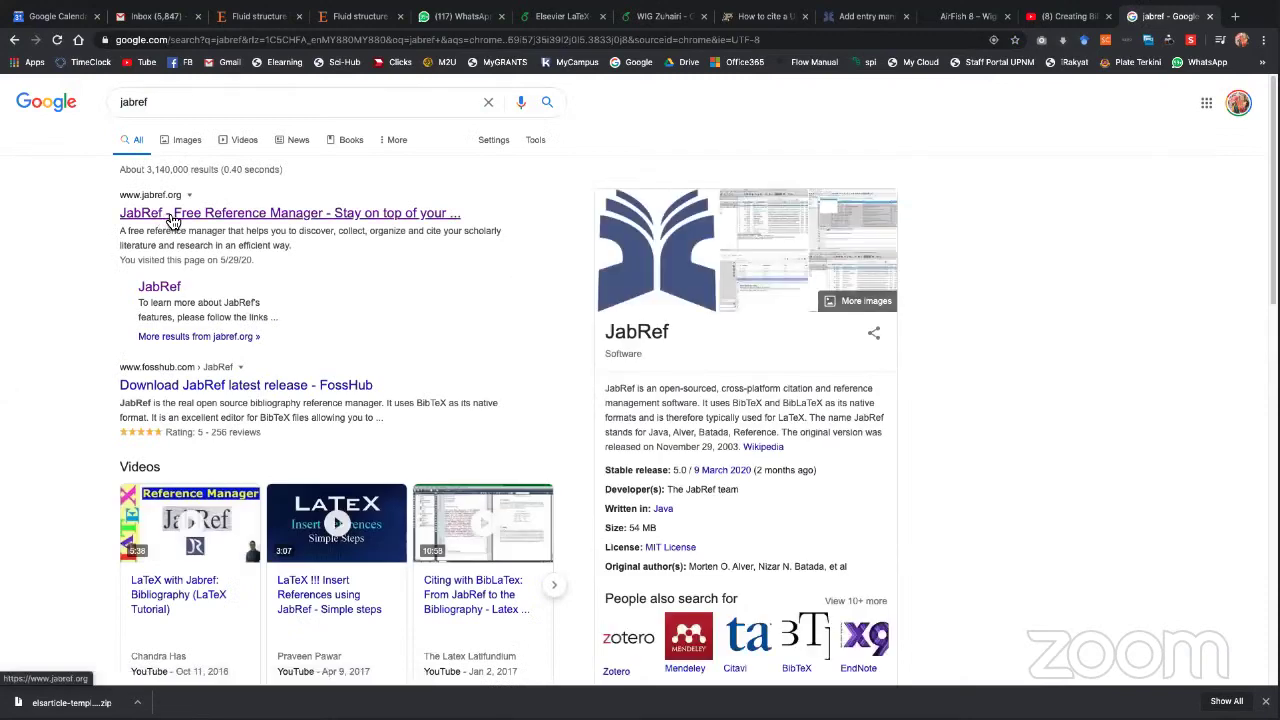
left_click(172, 216)
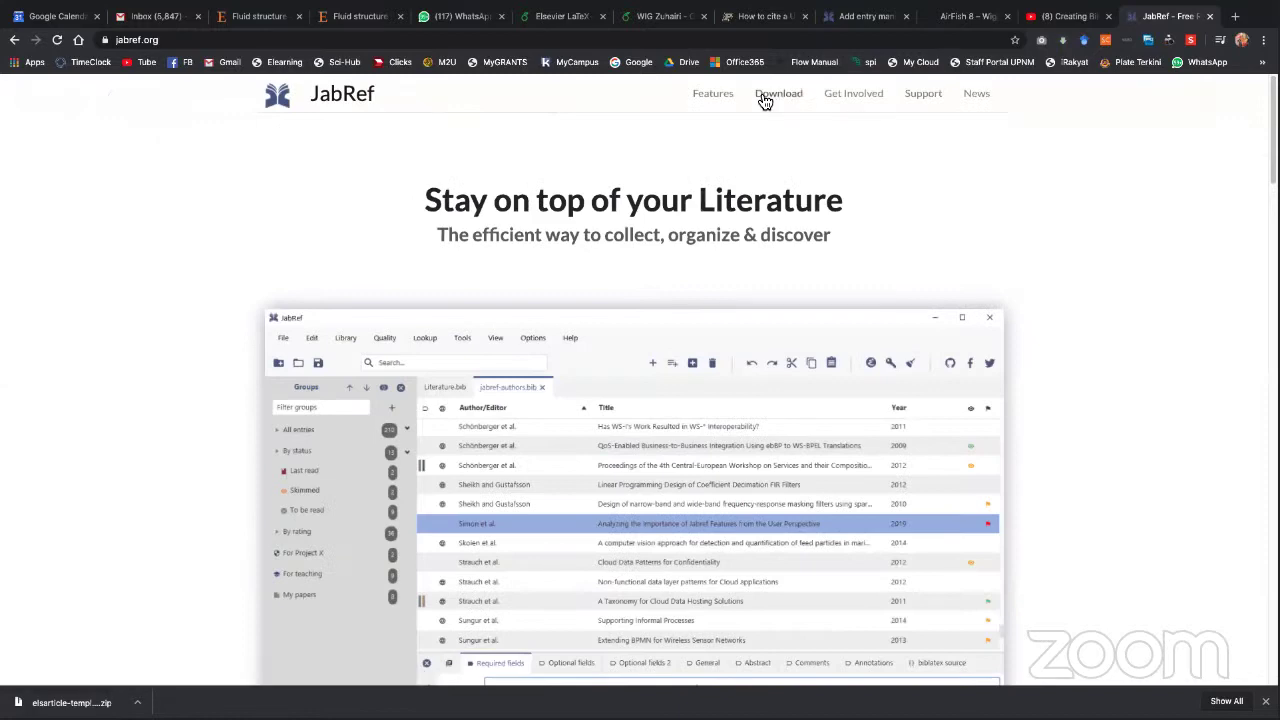
left_click(766, 100)
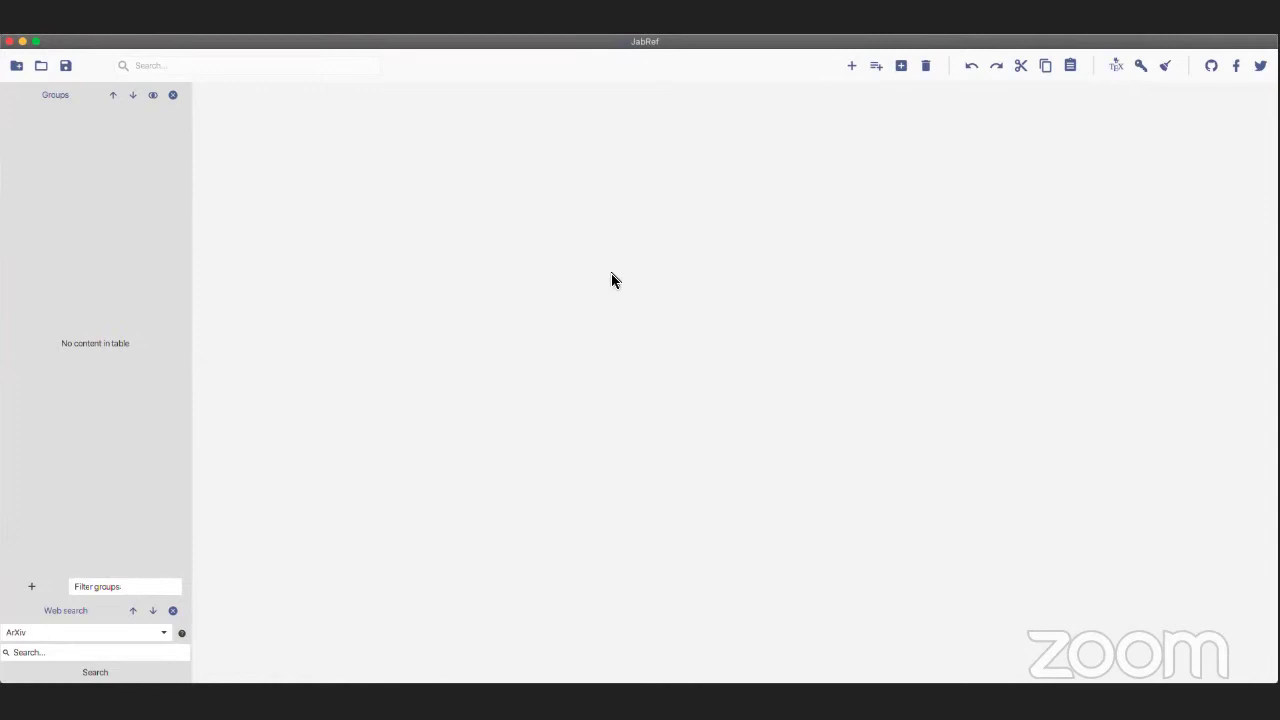
Step: Switch to JabRef, create a new library, and add an Article entry to it
left_click(16, 68)
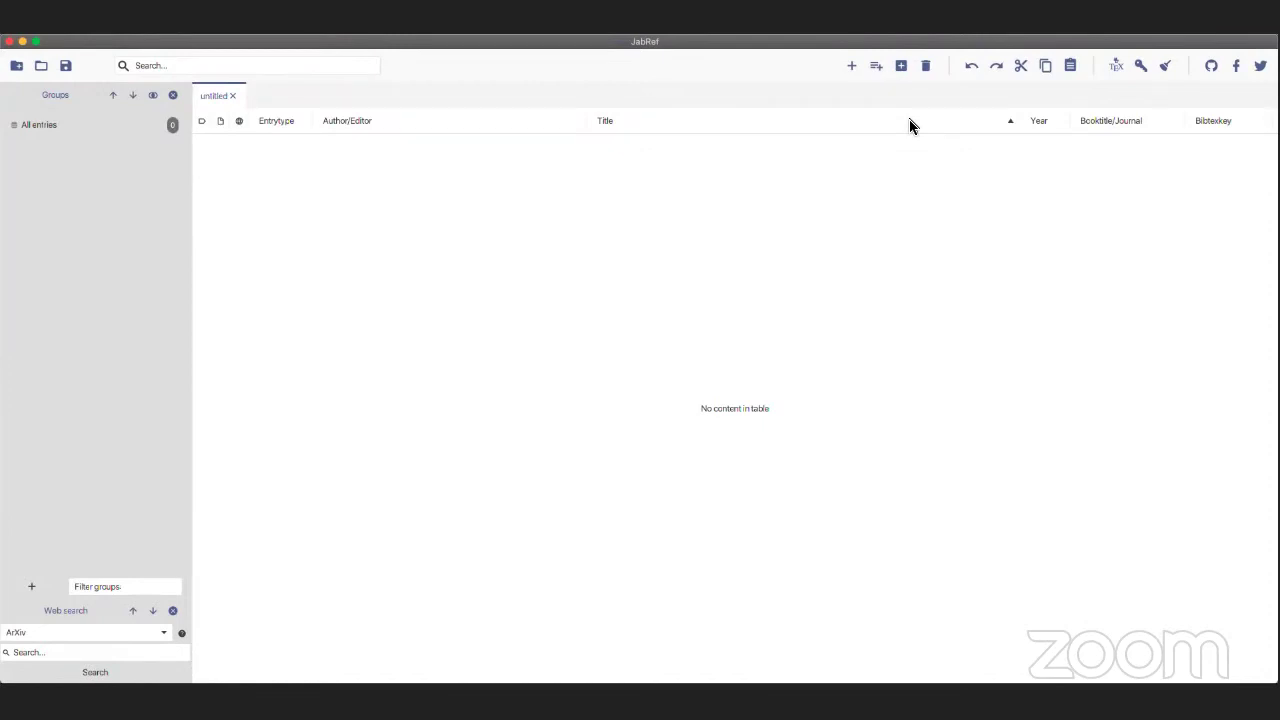
left_click(877, 68)
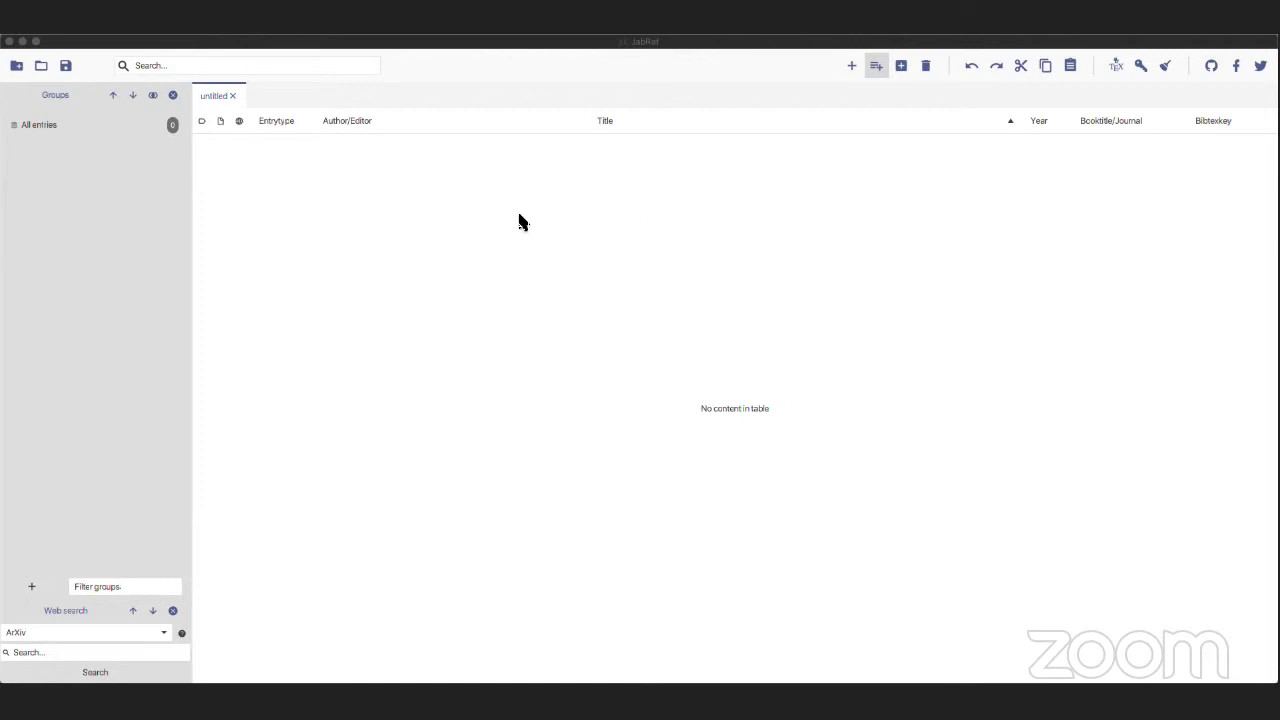
left_click(769, 411)
key("super+shift+a")
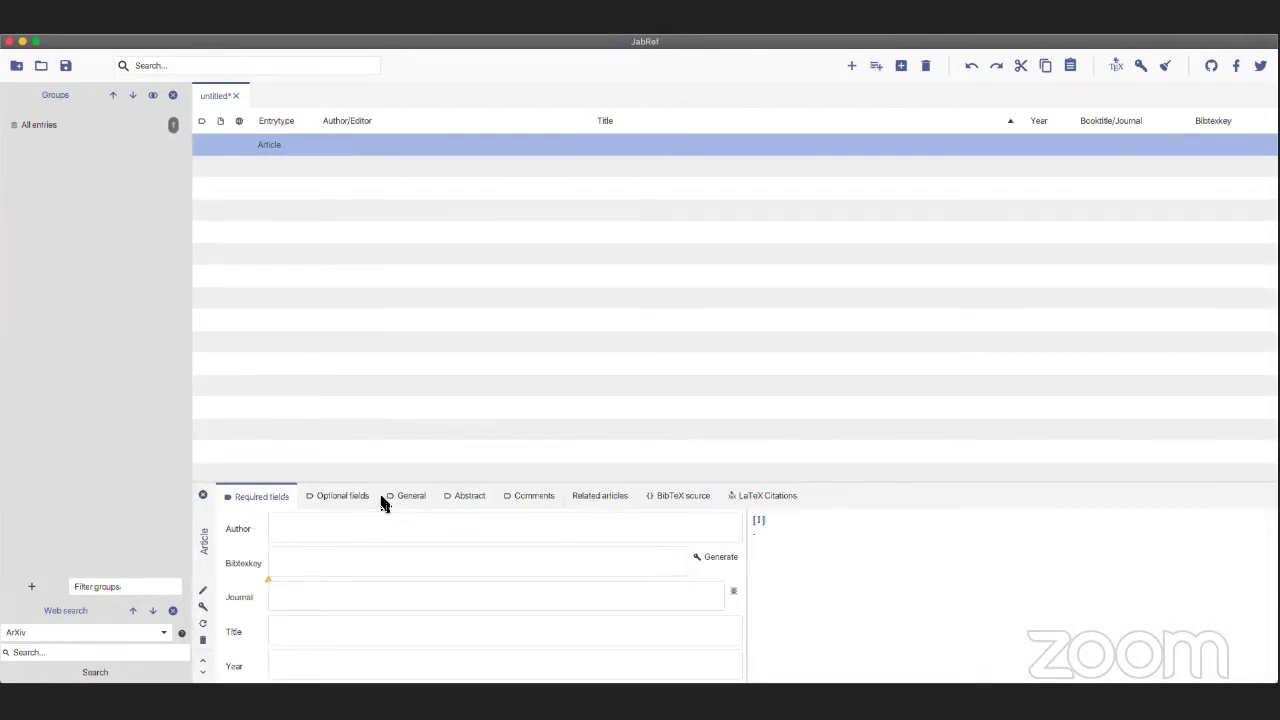
Step: Enter the names of the paper's three authors in the Article entry's Author field
left_click(302, 534)
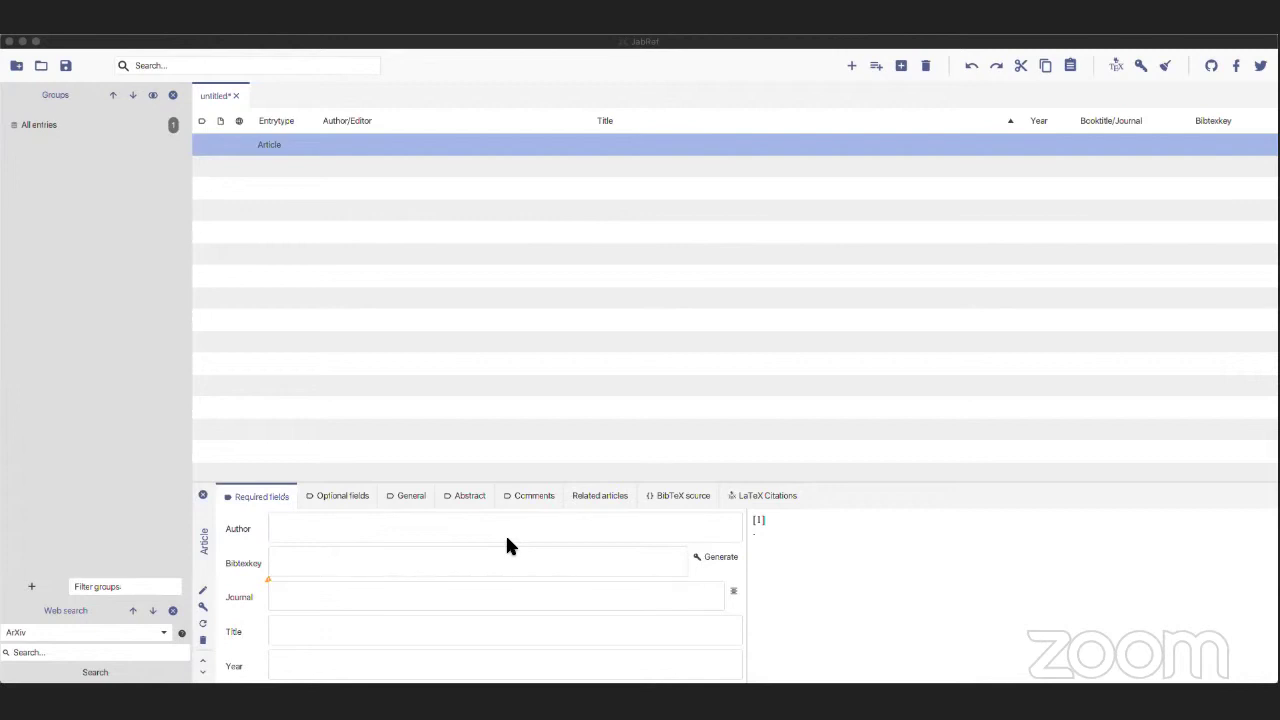
left_click(337, 537)
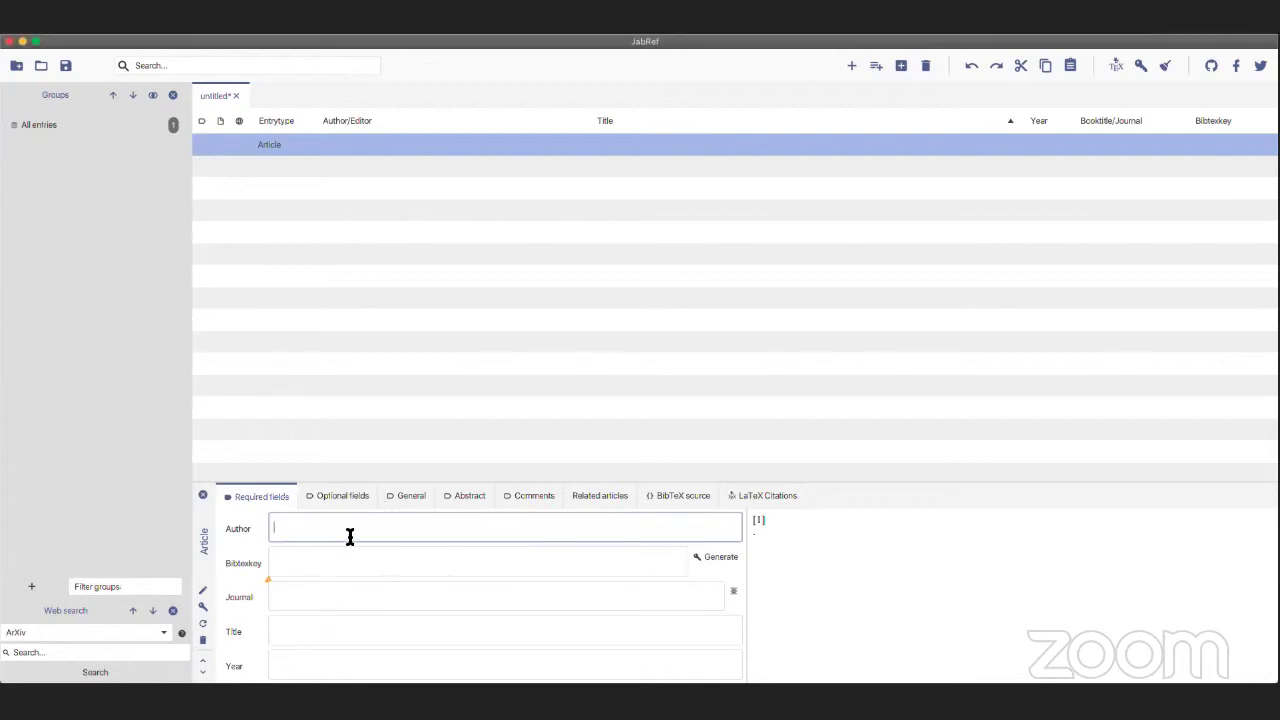
type("T. K. Zhen, M. Zubair, and K. A. Ahmad")
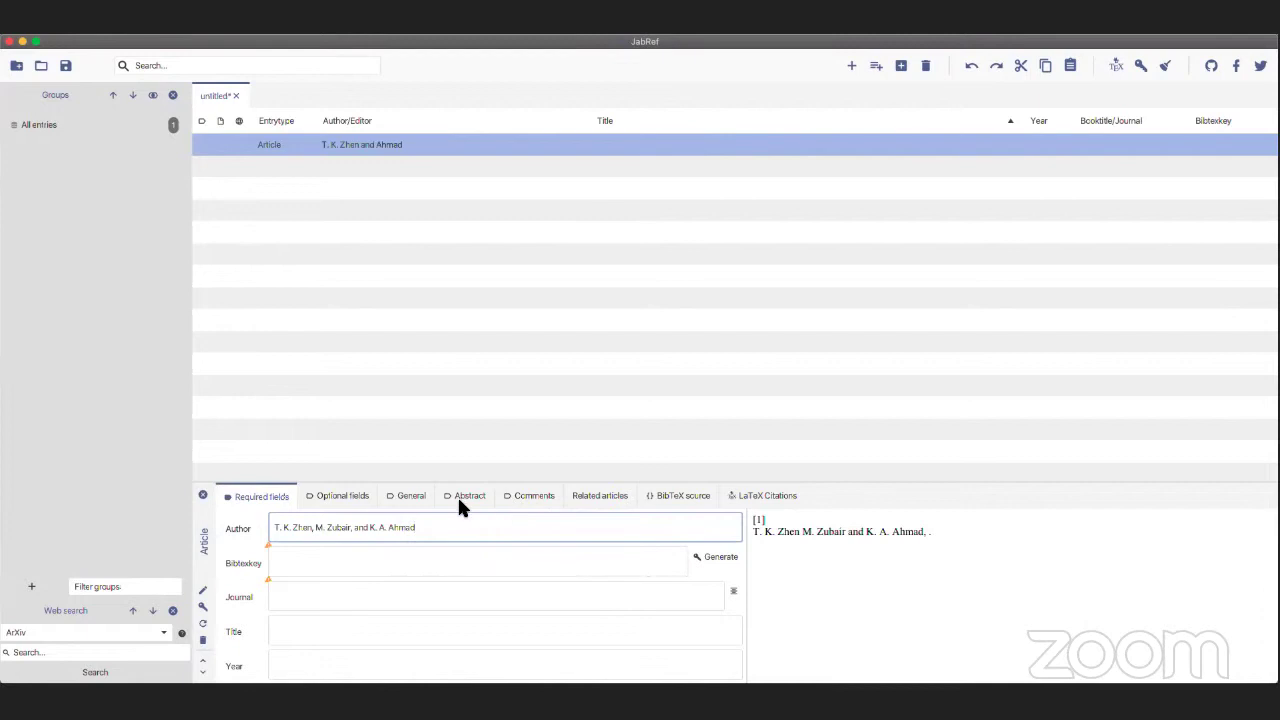
Step: Correct the author list so that the three names are separated only by "and", without commas
left_click(314, 527)
type(",")
key("BackSpace")
type("and")
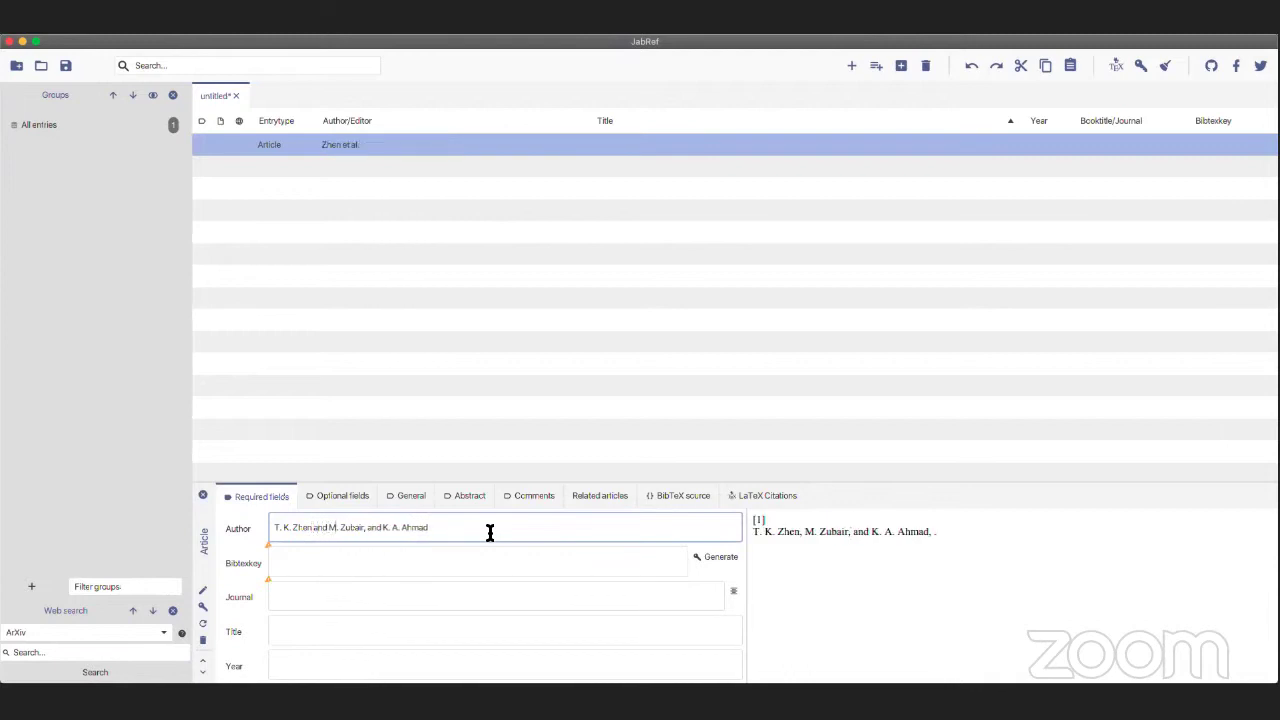
key("Right")
key("Right")
key("Right")
key("BackSpace")
key("BackSpace")
Step: Set the article's Journal to "Chinese J. Aeronaut."
left_click(312, 600)
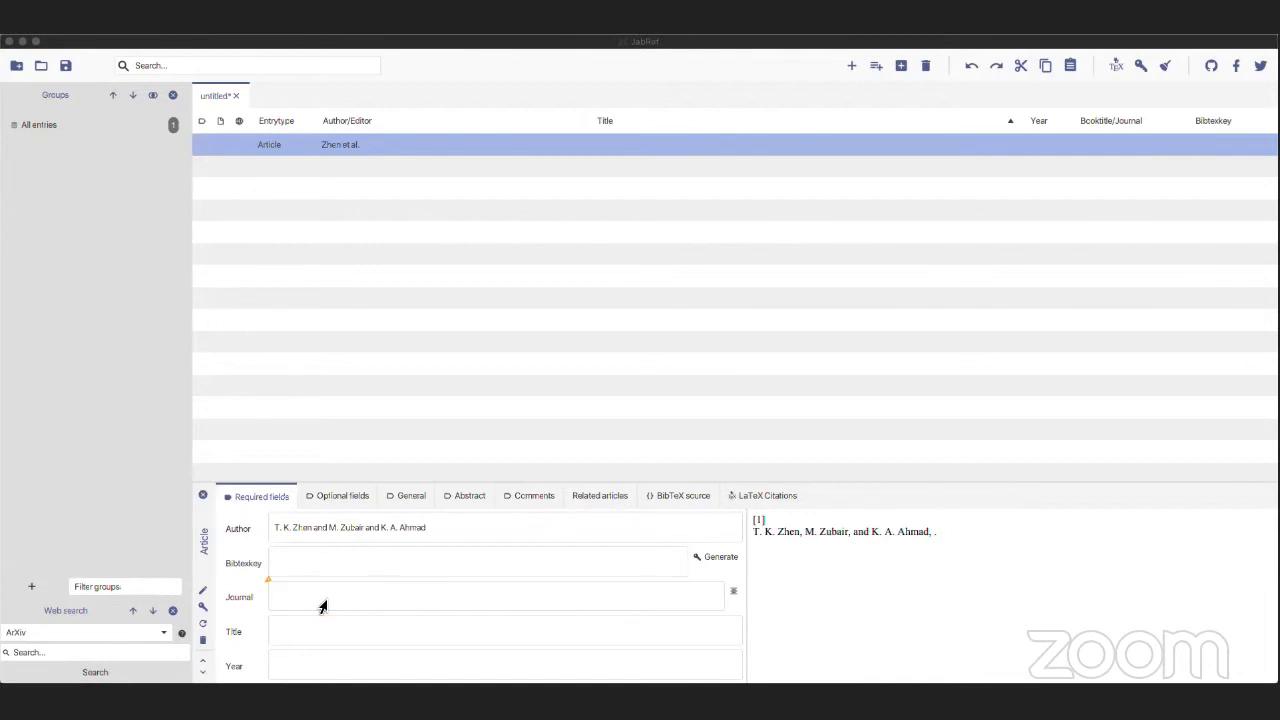
left_click(323, 603)
type("Chinese J. Aeronaut.")
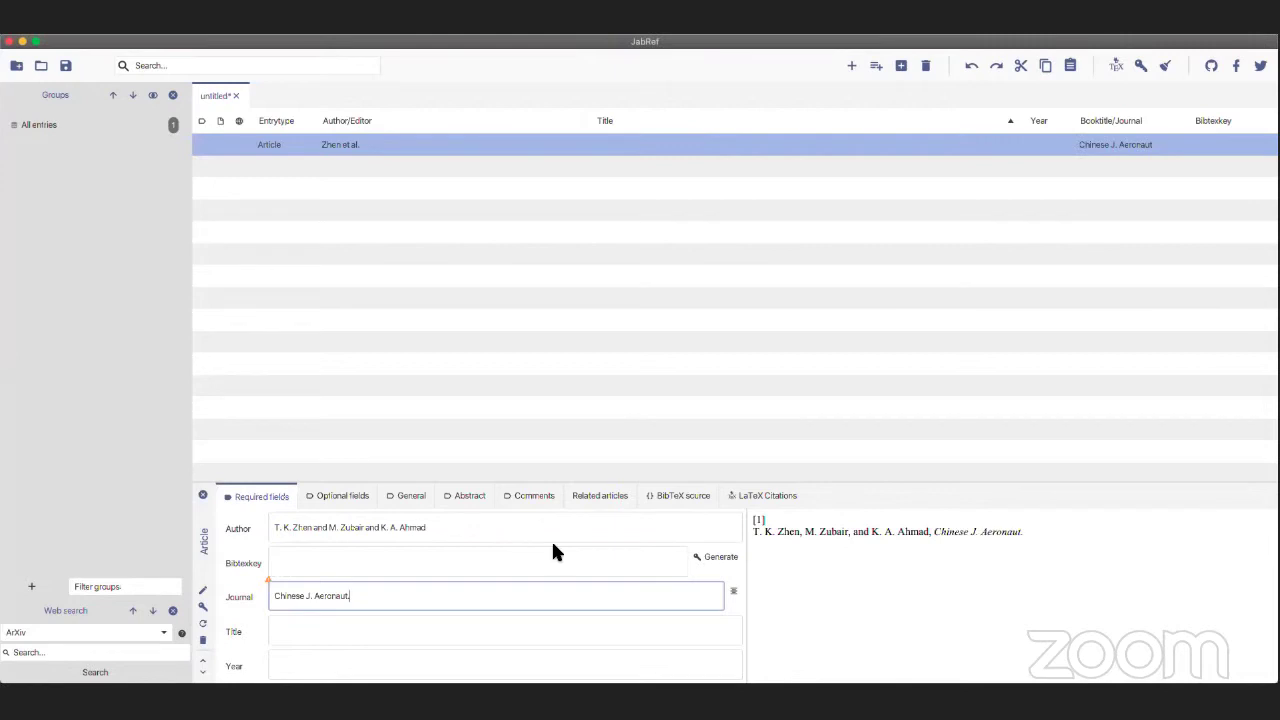
Step: Set the article's Title to "Experimental and numerical investigation of the effects of passive vortex generators on Aludra UAV performance"
left_click(338, 631)
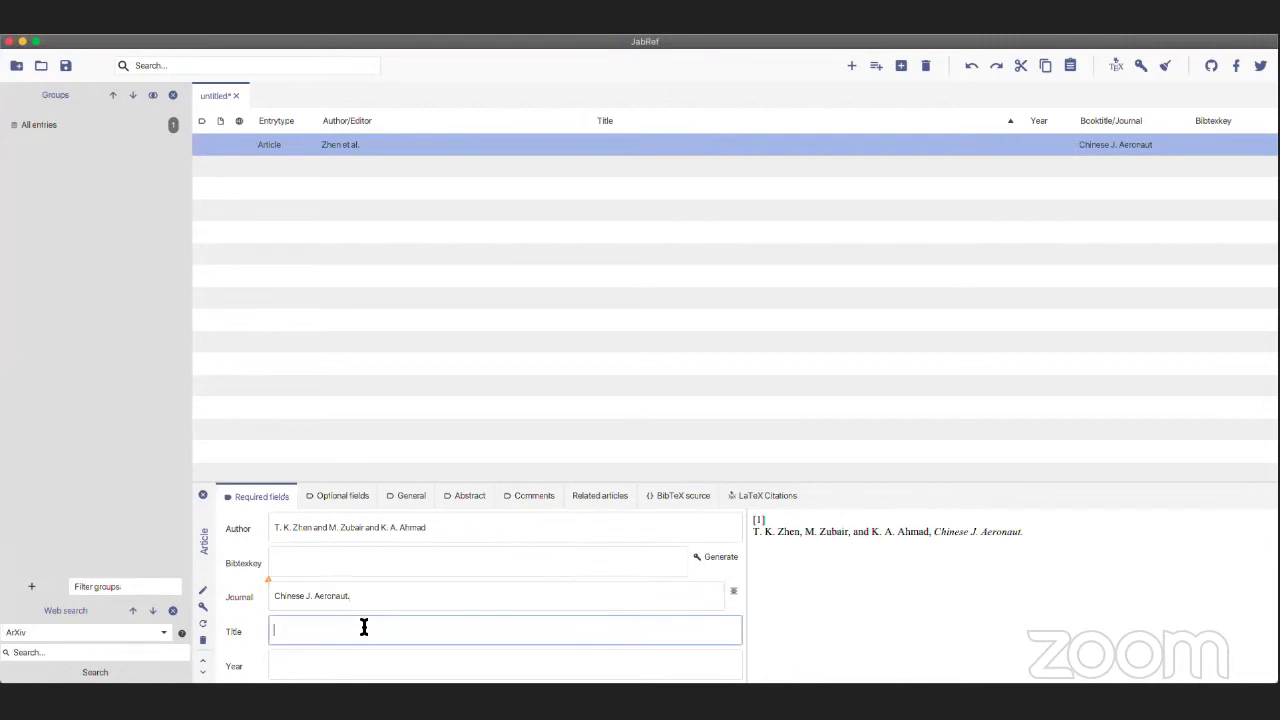
key("super+Tab")
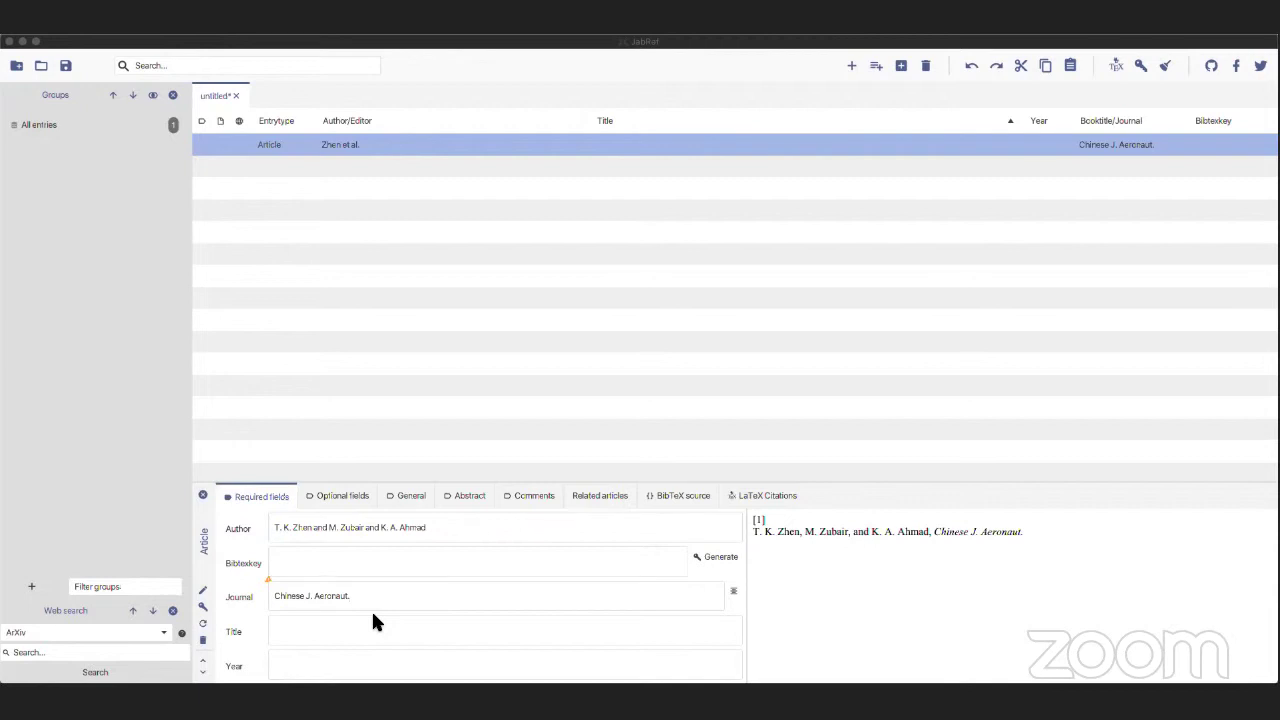
left_click(372, 616)
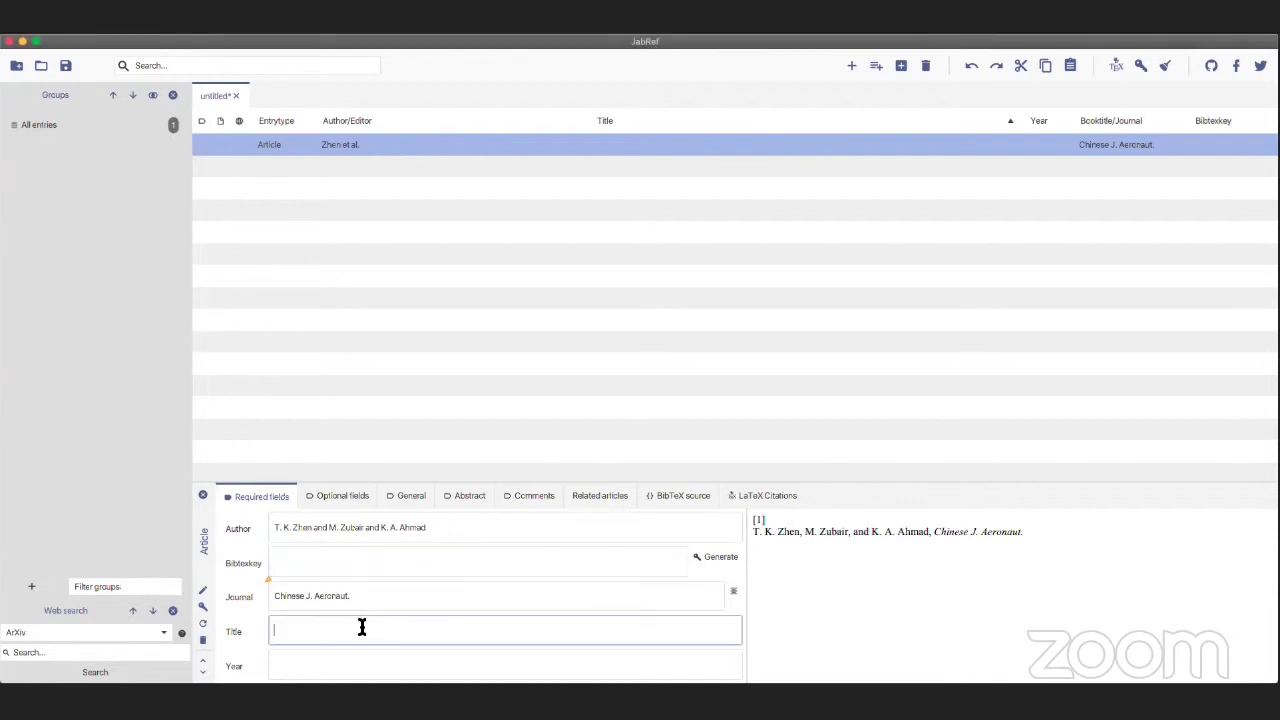
type("Experimental and numerical investigation of the effects of passive vortex generators on Aludra UAV performance")
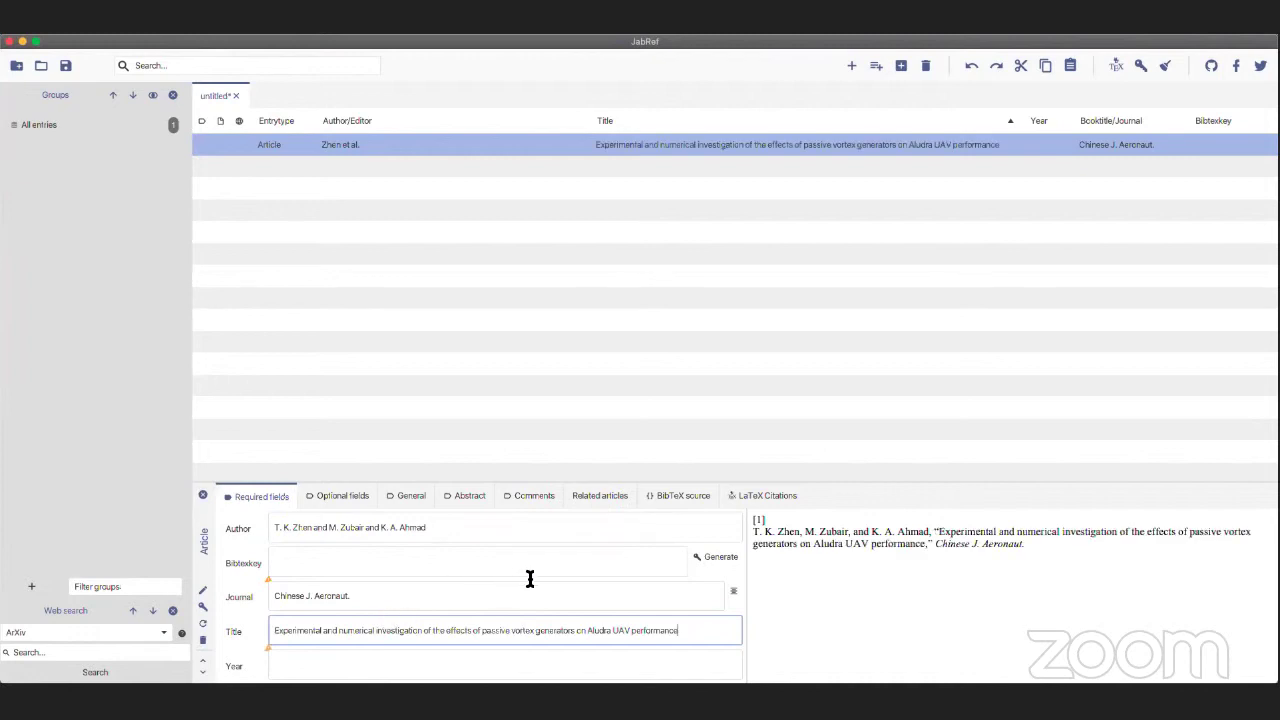
Step: Set the article's Year to 2011 and generate its BibTeX key automatically
left_click(331, 672)
key("super+Tab")
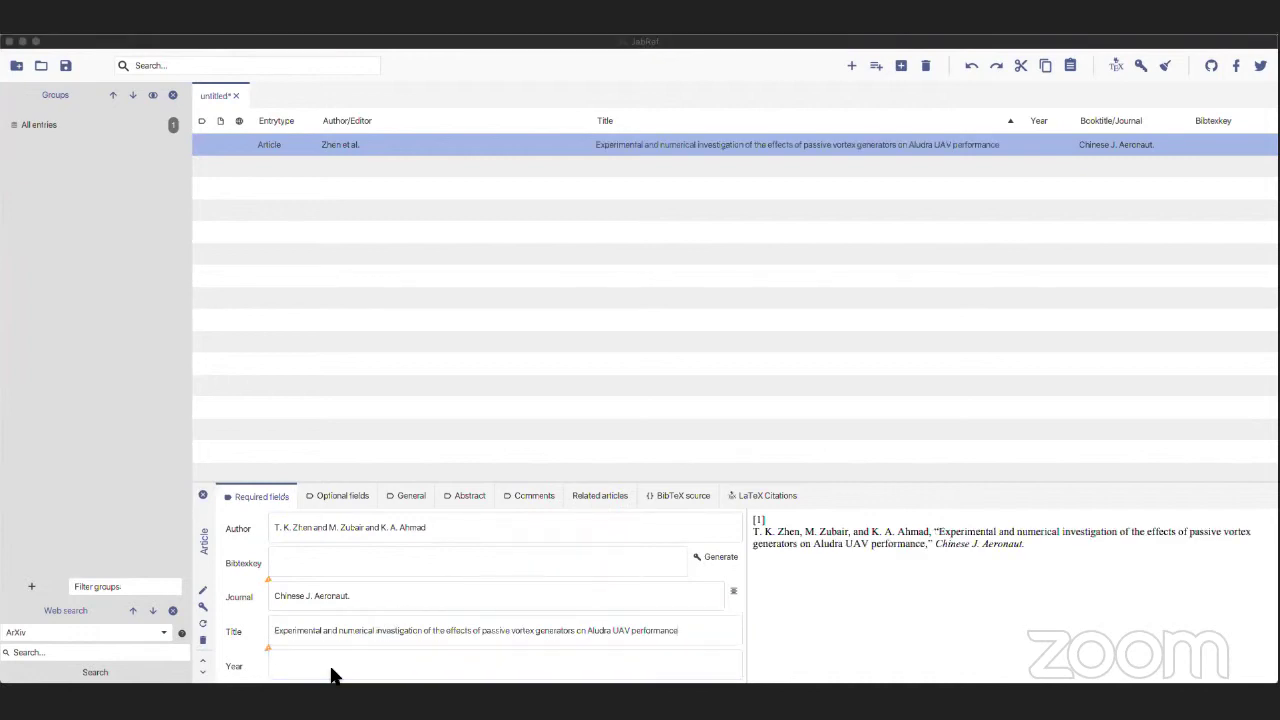
left_click(335, 676)
type("2011")
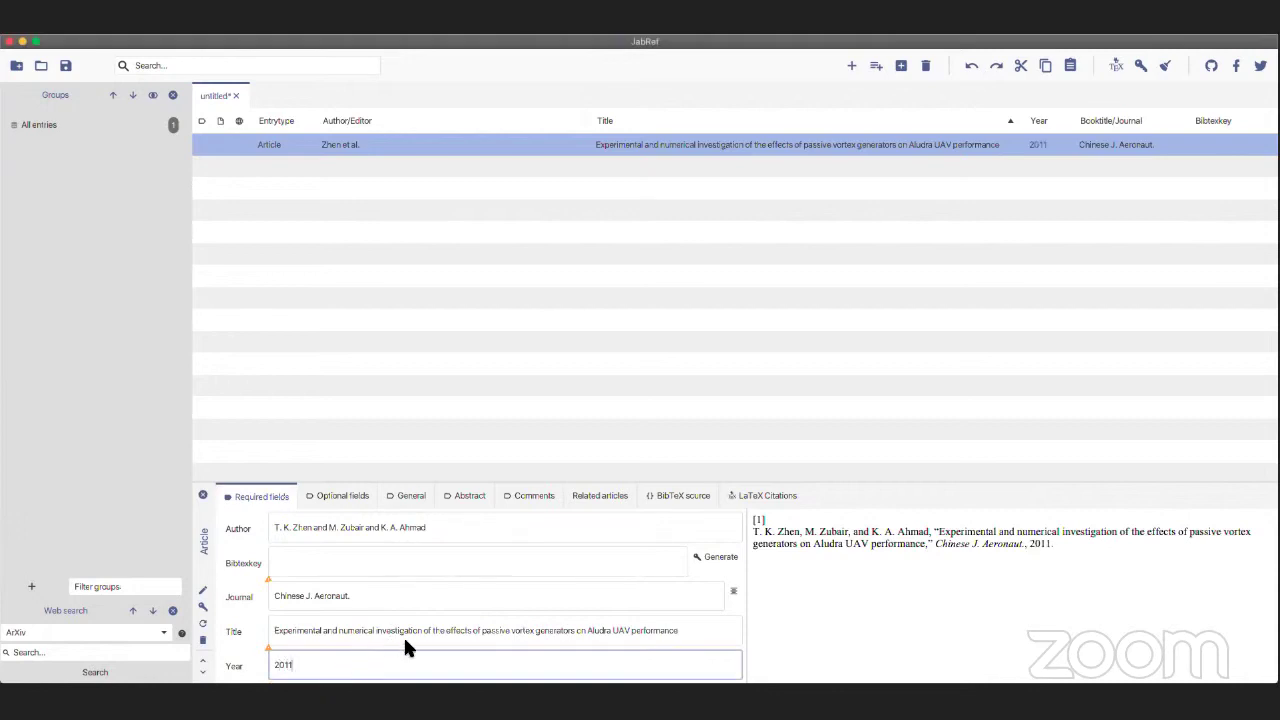
left_click(328, 564)
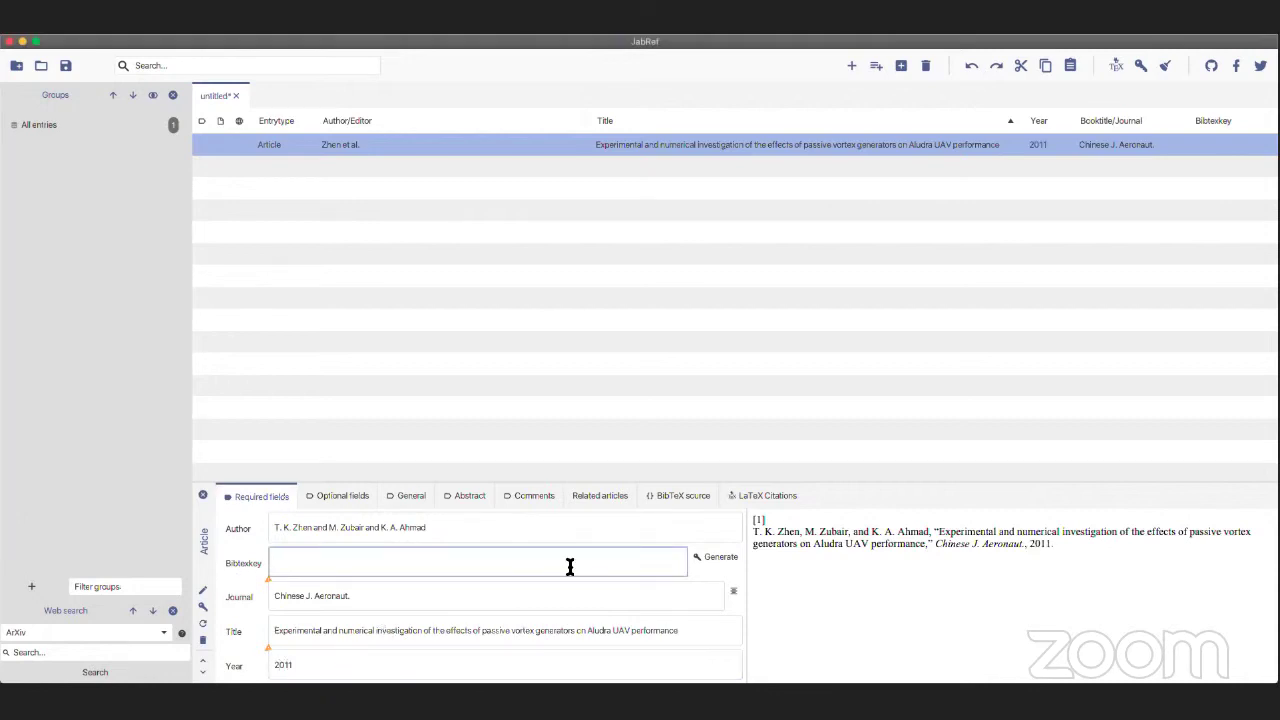
left_click(716, 561)
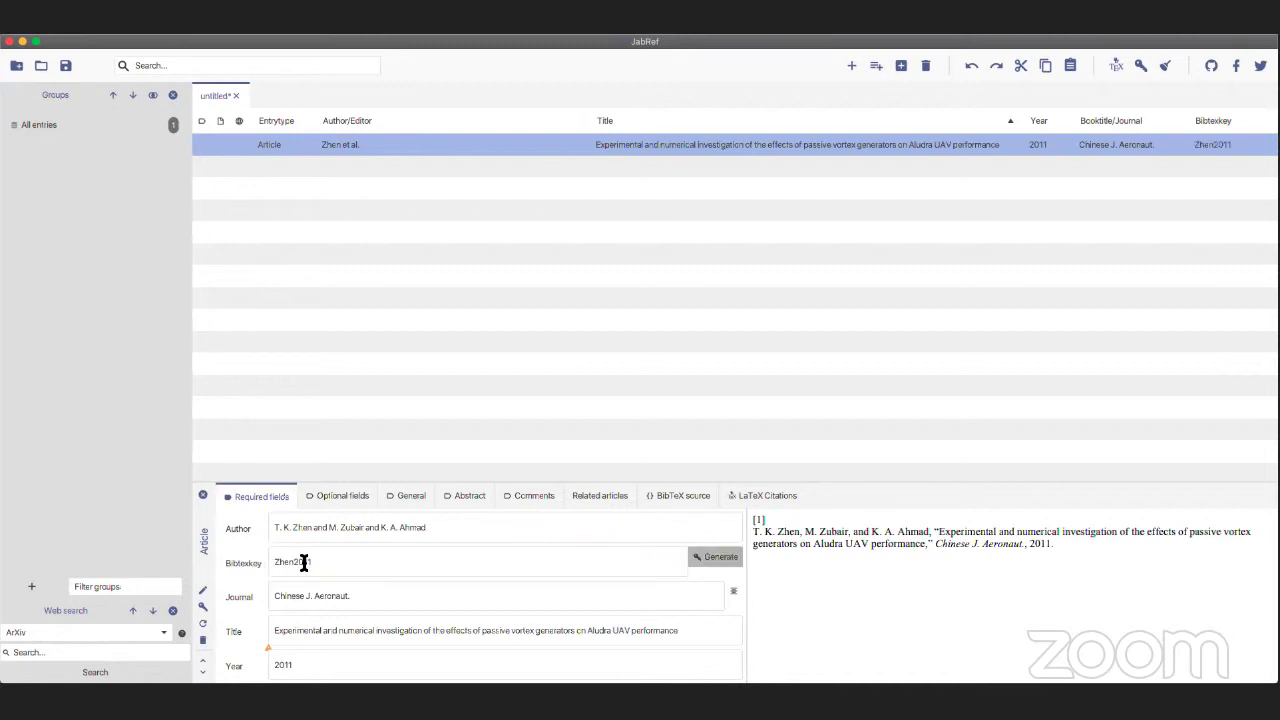
Step: Fill in the article's optional fields with volume 24, pages 577-583 and number 5
left_click(343, 500)
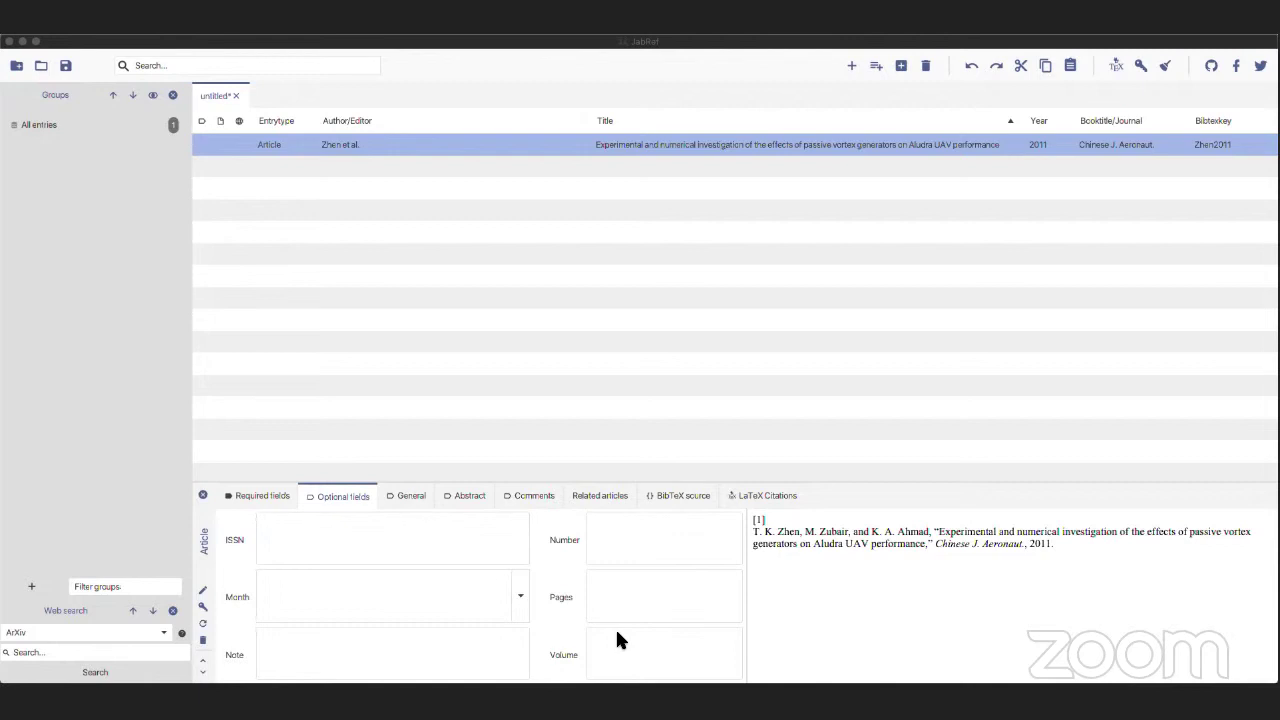
left_click(634, 654)
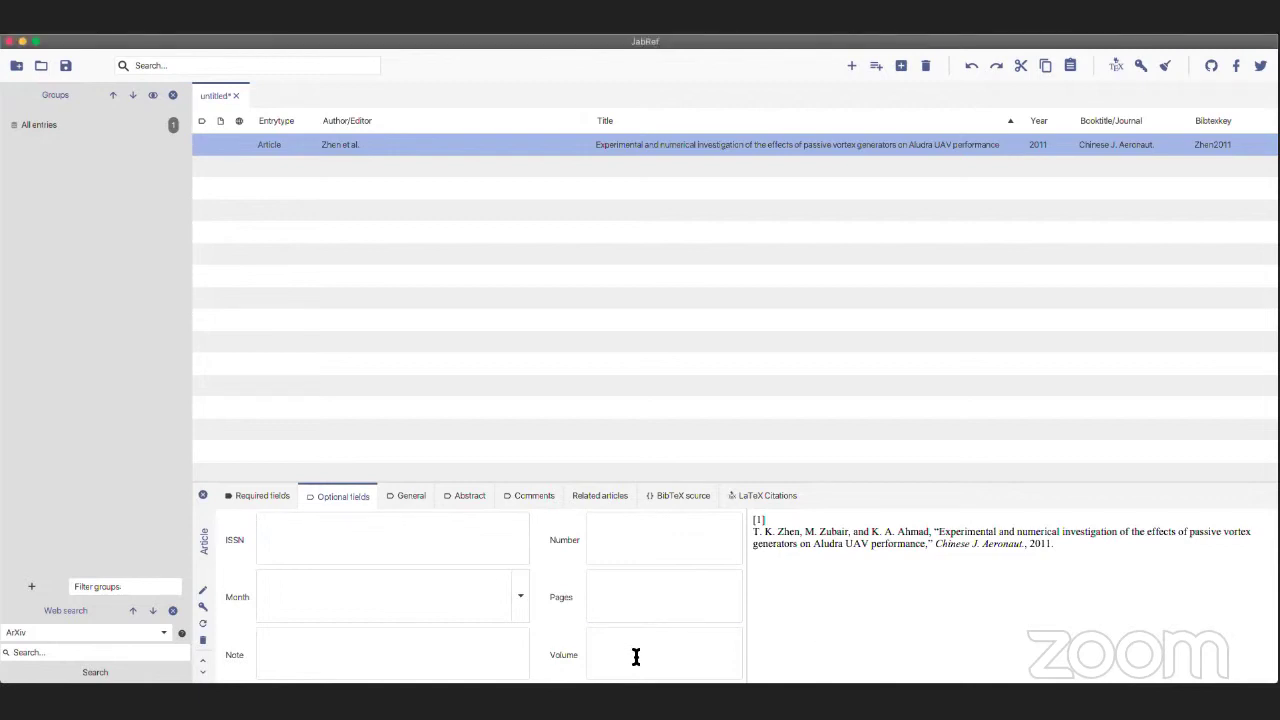
type("24")
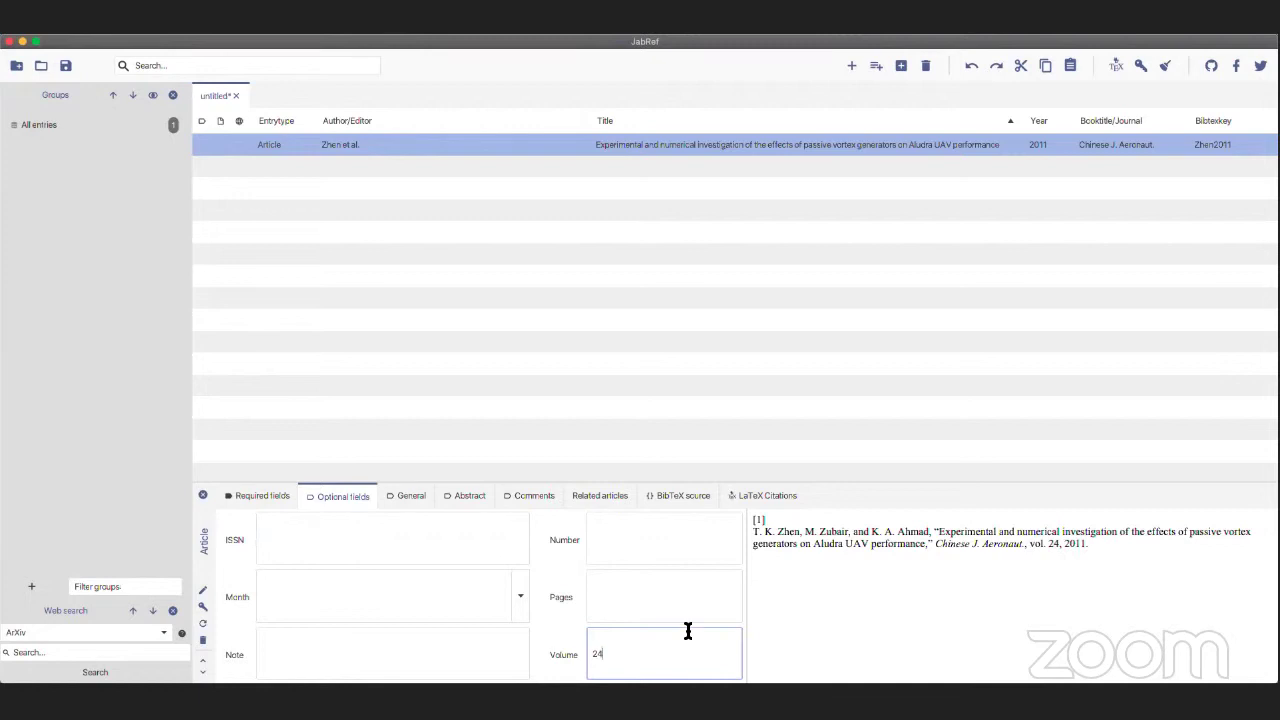
left_click(640, 598)
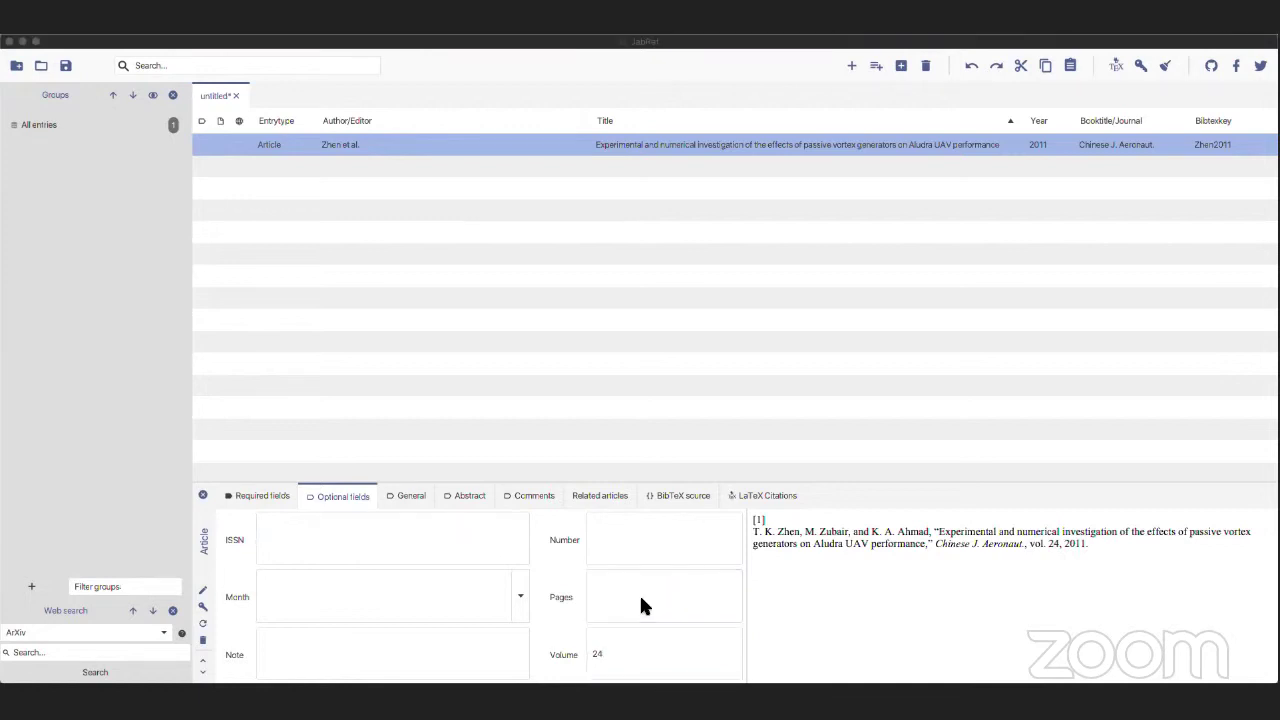
left_click(640, 596)
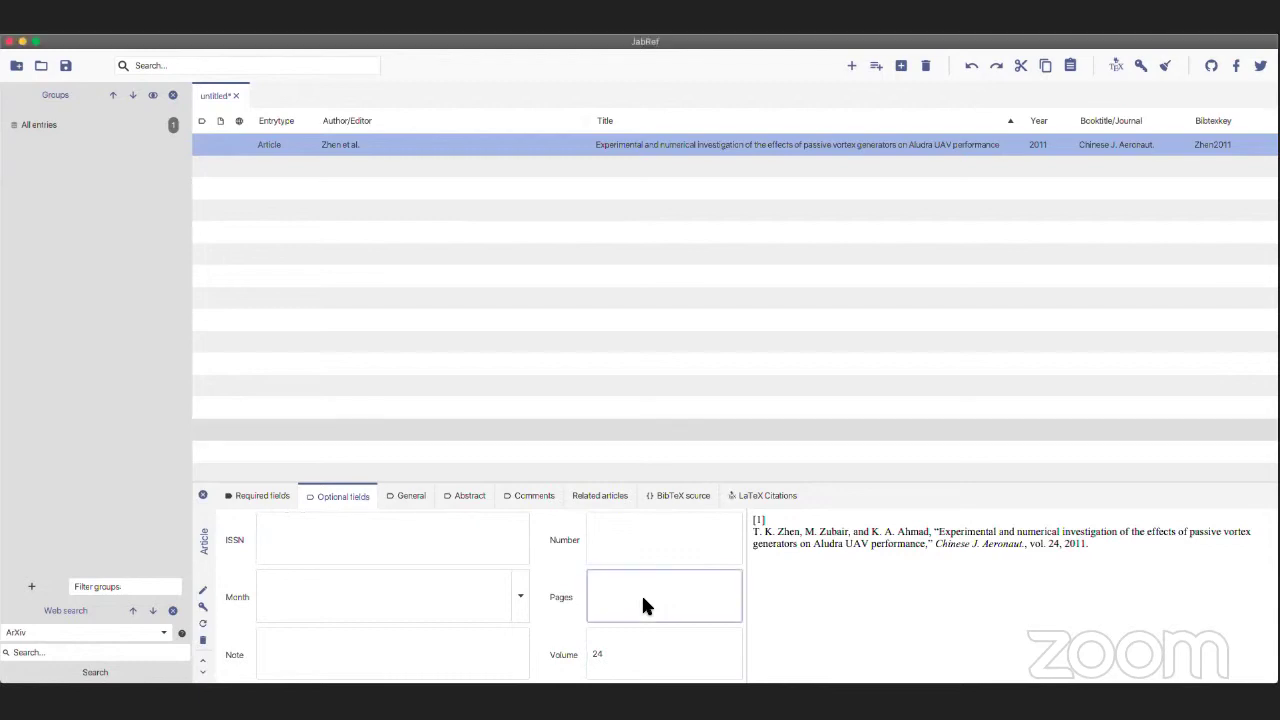
type("577-583")
left_click(668, 523)
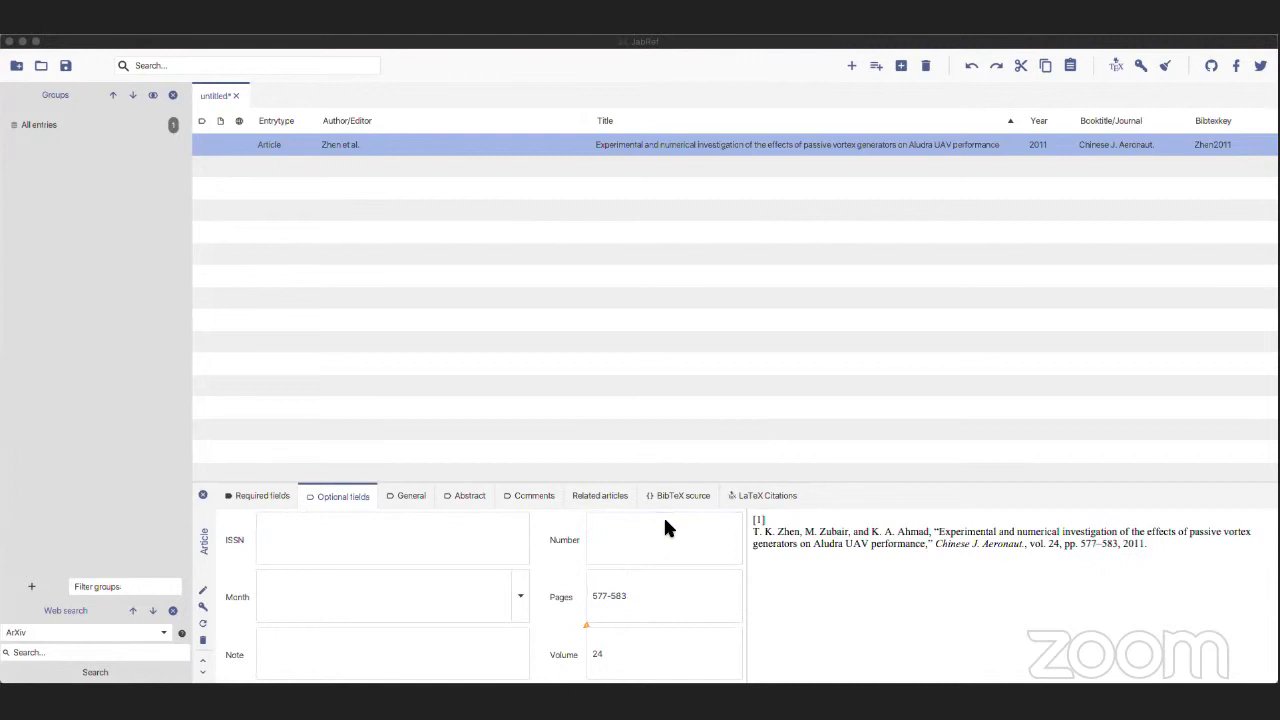
left_click(665, 521)
type("5")
left_click(485, 548)
left_click(553, 440)
left_click(365, 238)
Step: Add an InProceedings entry to the library for a conference paper
left_click(873, 68)
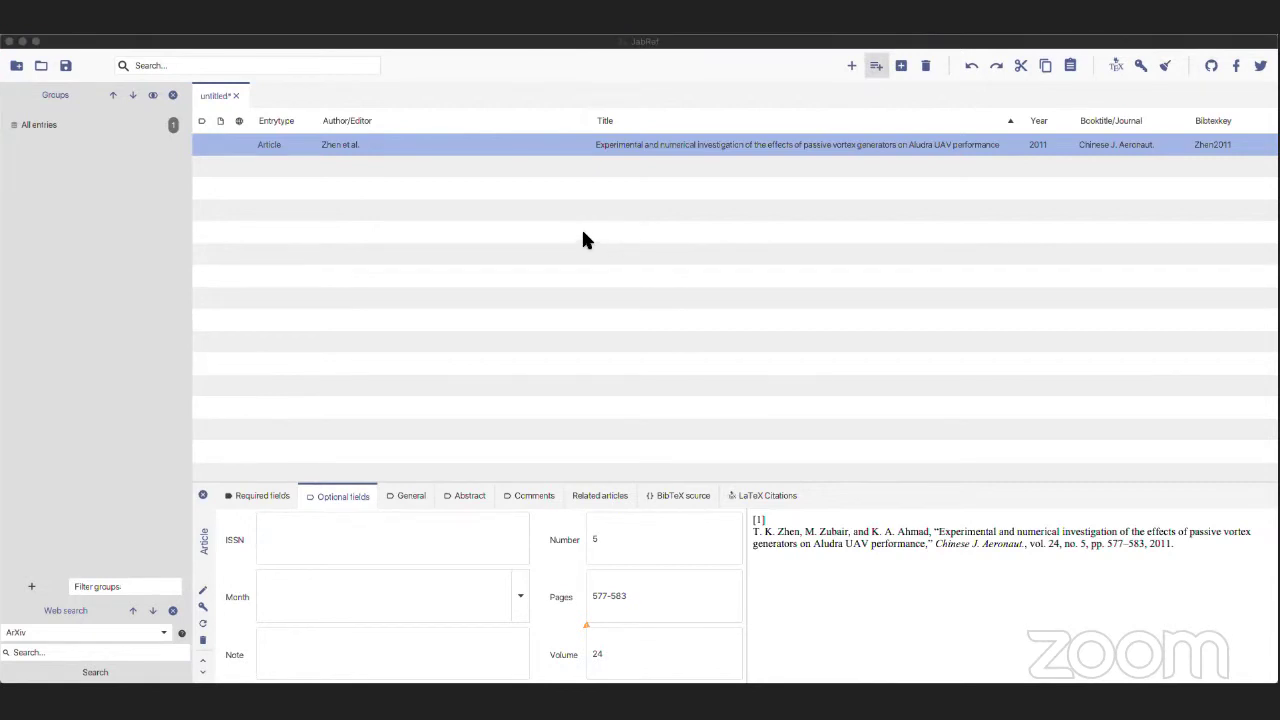
left_click(720, 240)
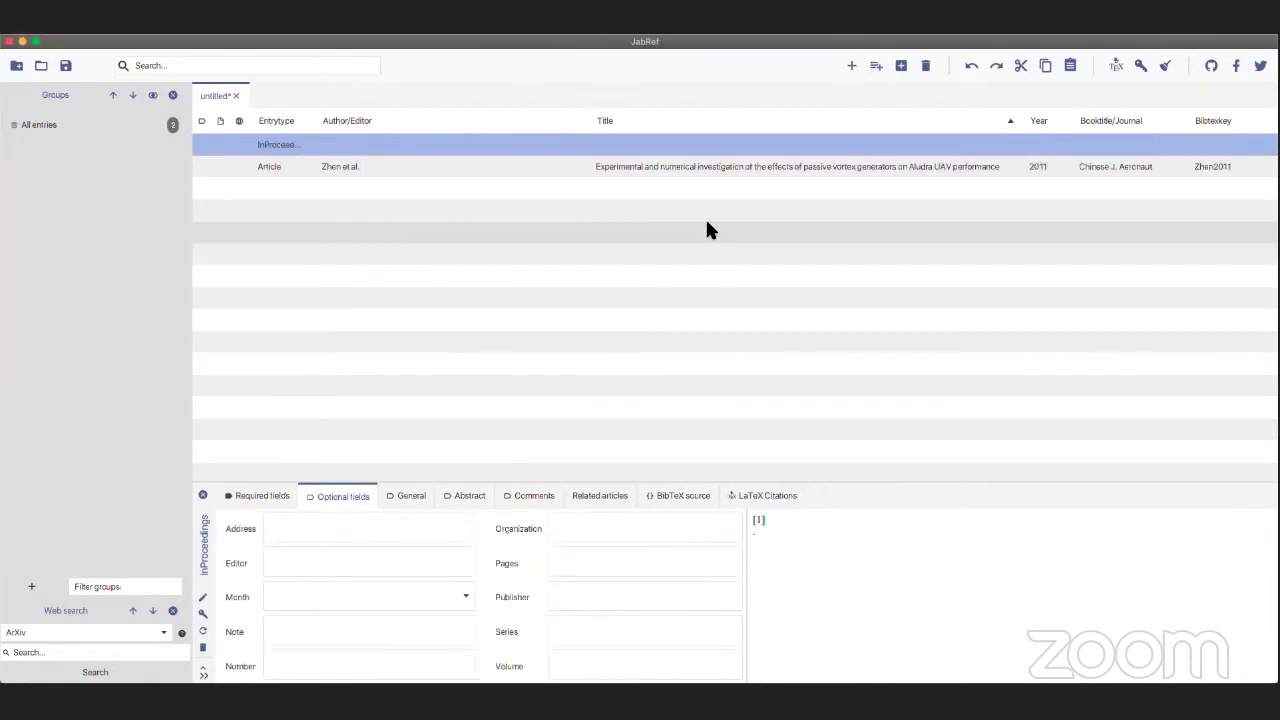
Step: Enter the conference paper's three authors in its Author field, joining their names with "and"
left_click(255, 497)
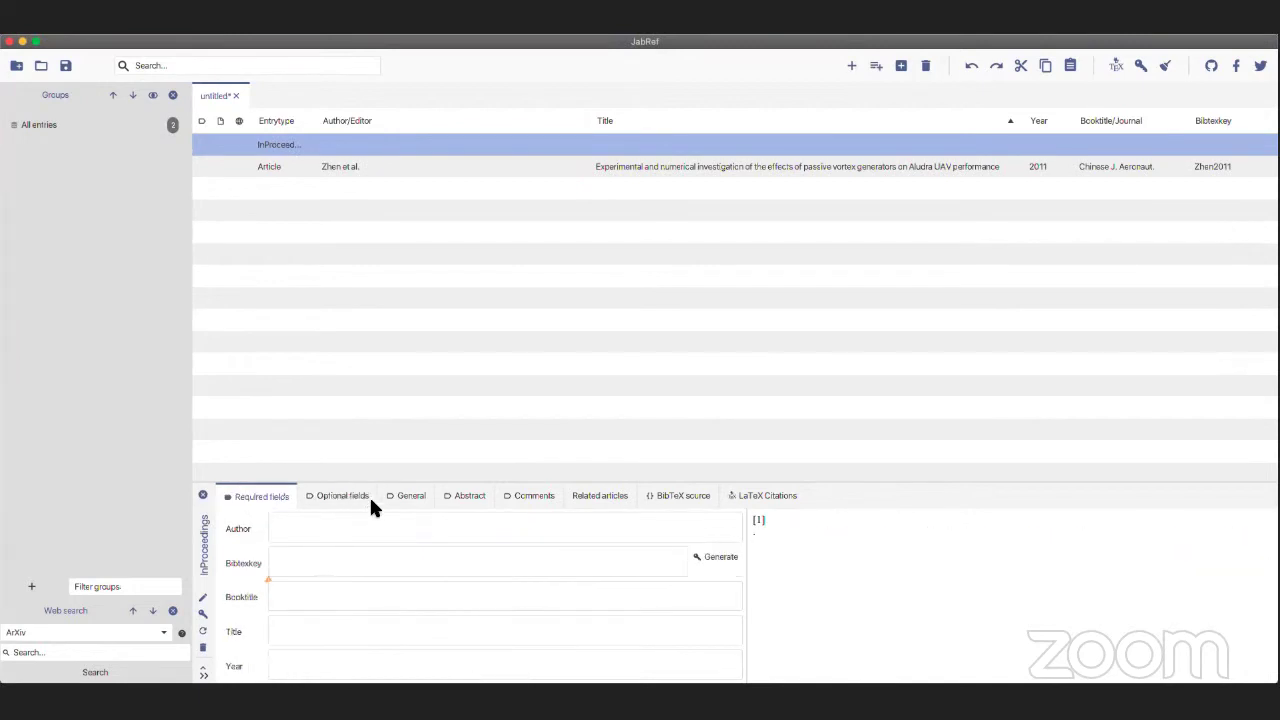
left_click(302, 535)
type("M.R. Saad")
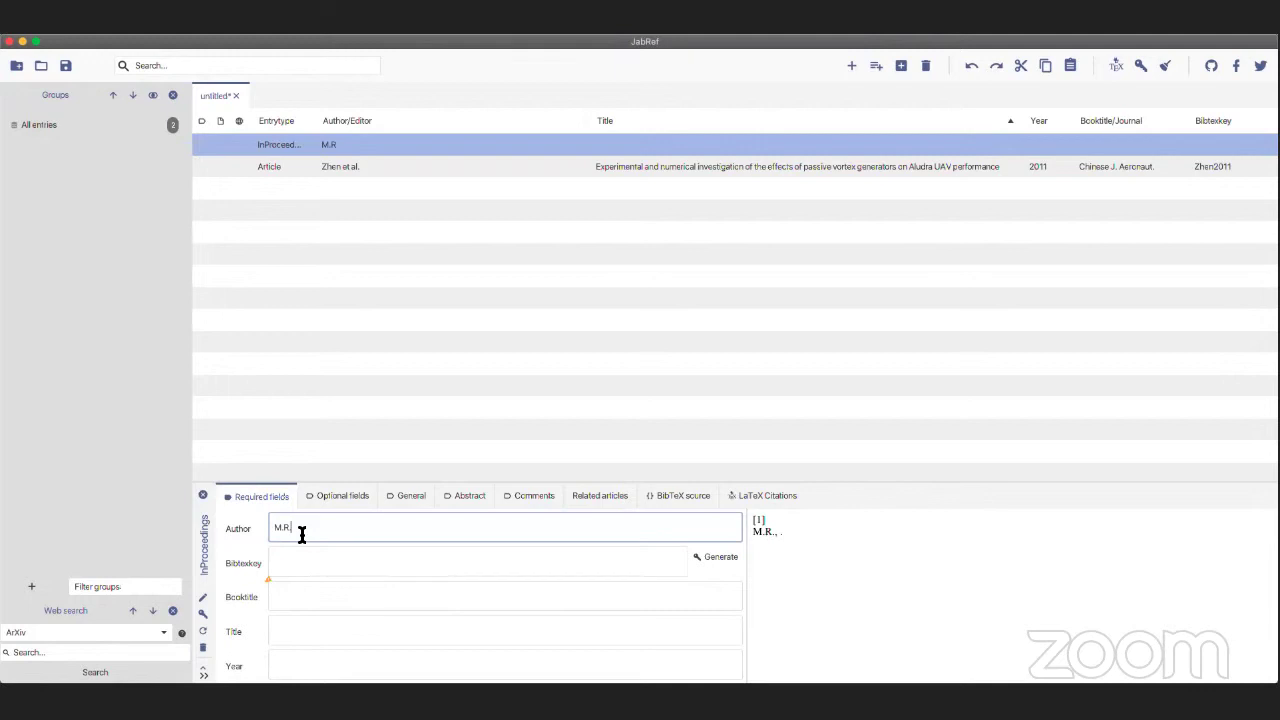
type(" and A.C")
key("BackSpace")
type("Che Idris a")
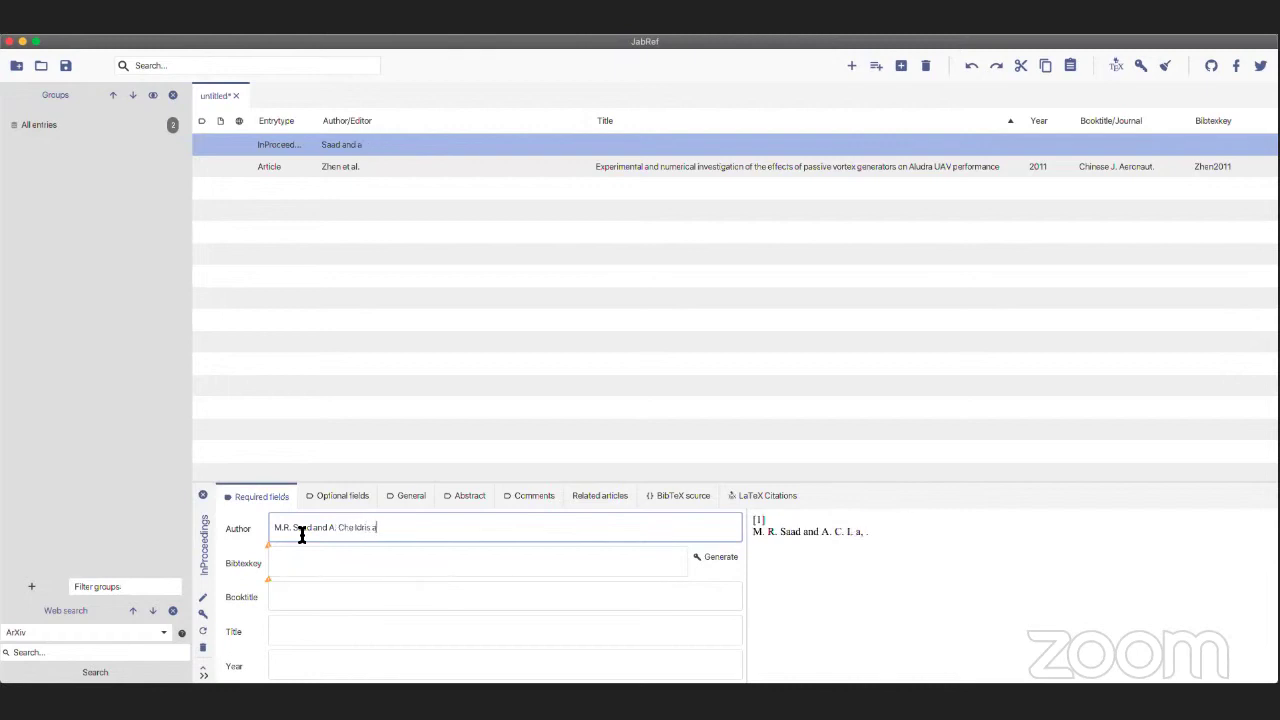
type("nd K. Kontis")
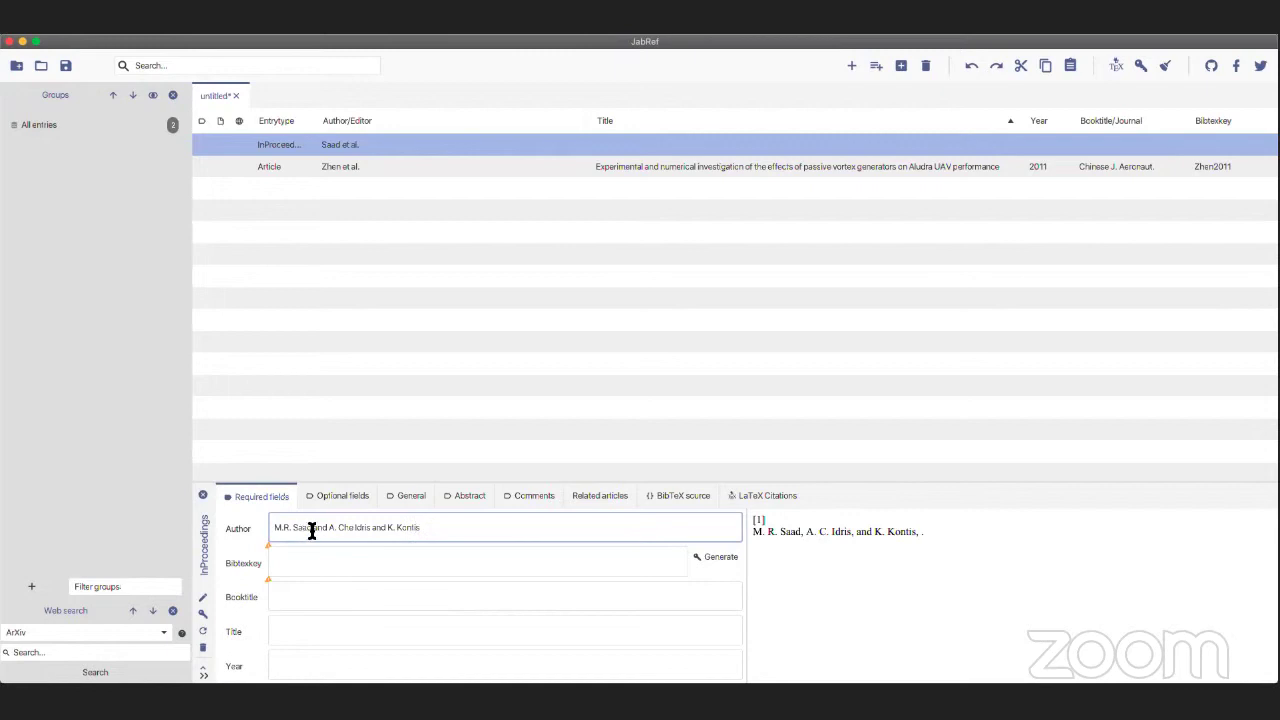
Step: Enter "Experimental study on Hypersonic Mach 5 Flow" in the conference paper's Booktitle field
left_click(317, 600)
type("Ex")
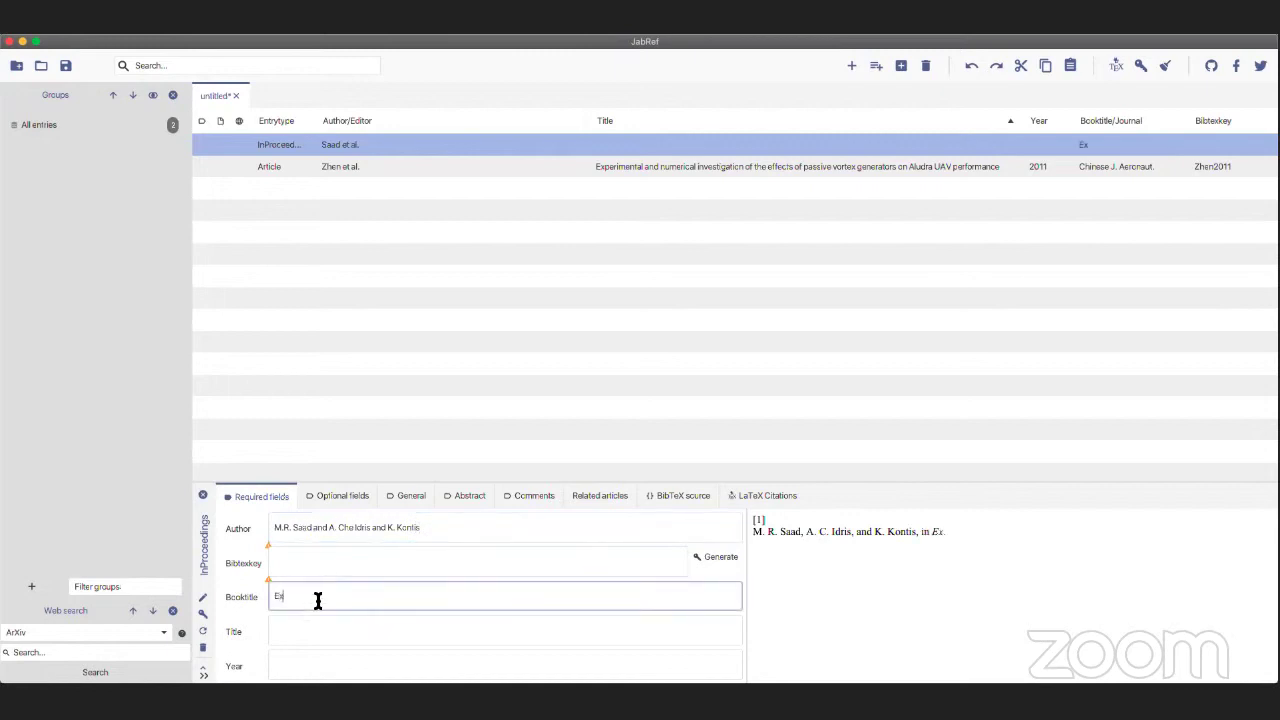
type("perimental Fluid")
key("BackSpace")
key("BackSpace")
key("BackSpace")
key("BackSpace")
key("BackSpace")
key("BackSpace")
type("study on")
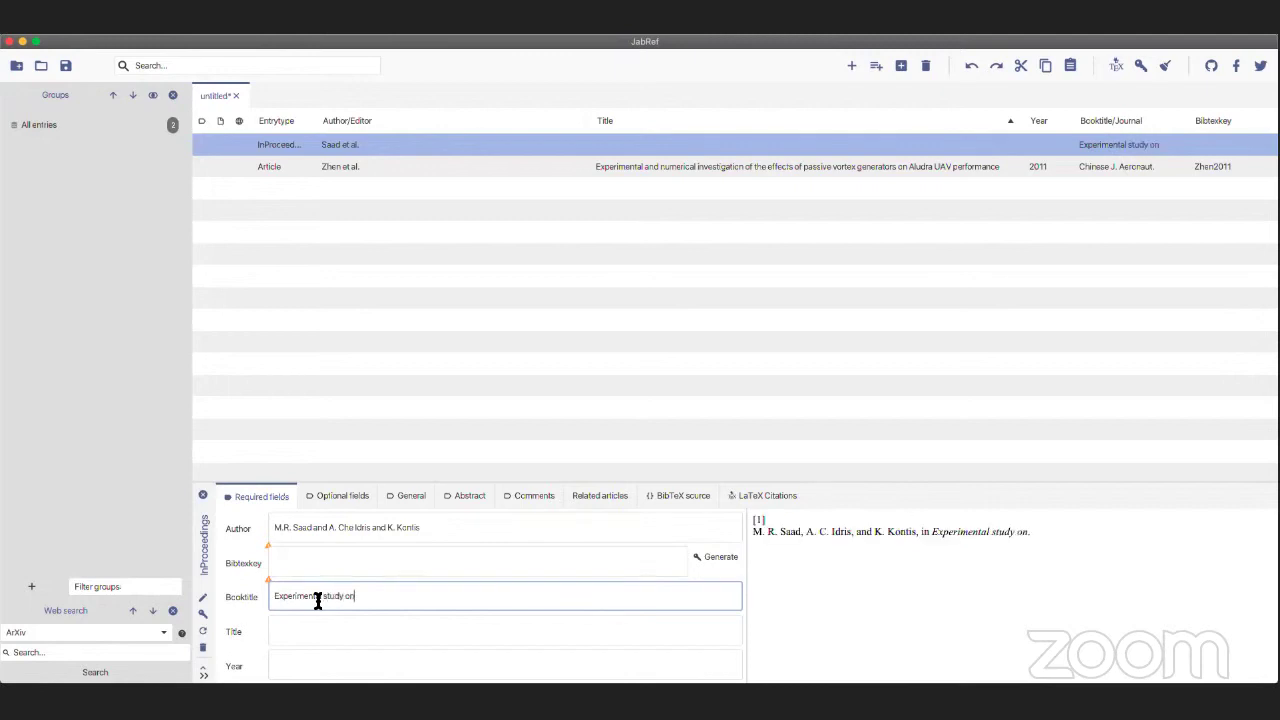
type(" Hypersonic Mach 5 Flow")
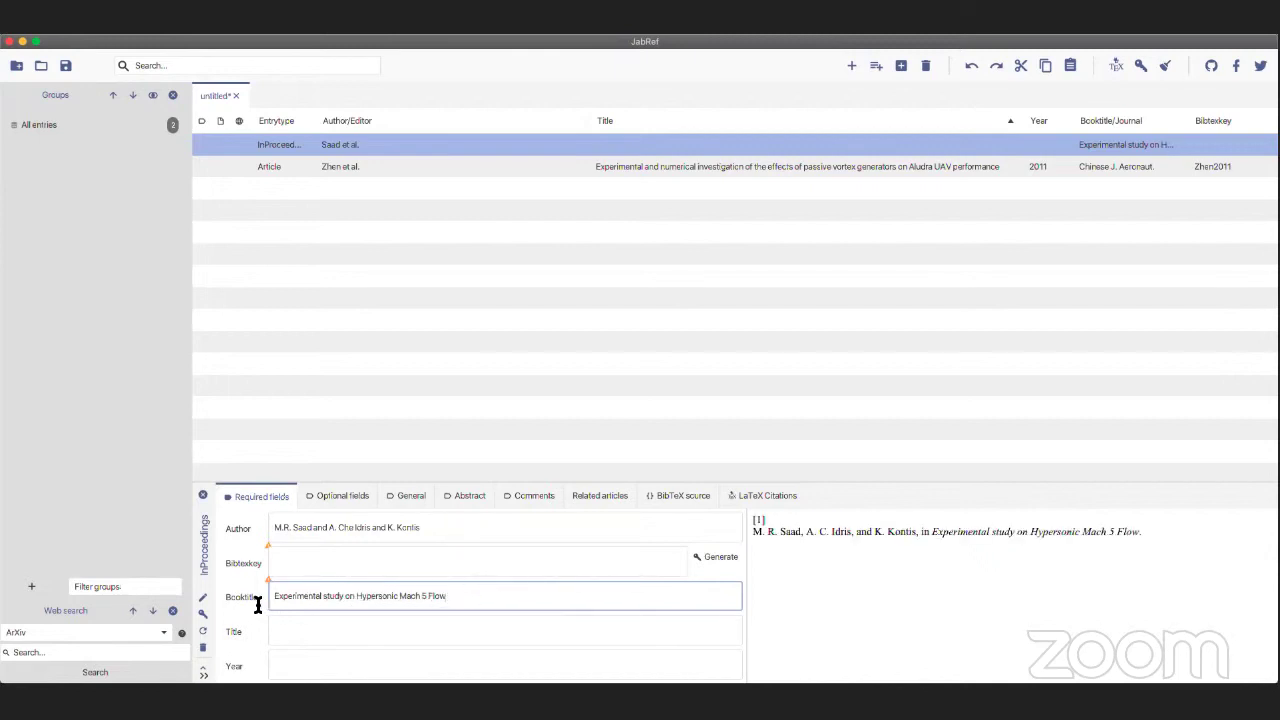
Step: Move the Booktitle text into the conference paper's Title field and set its Year to 2012
key("super+a")
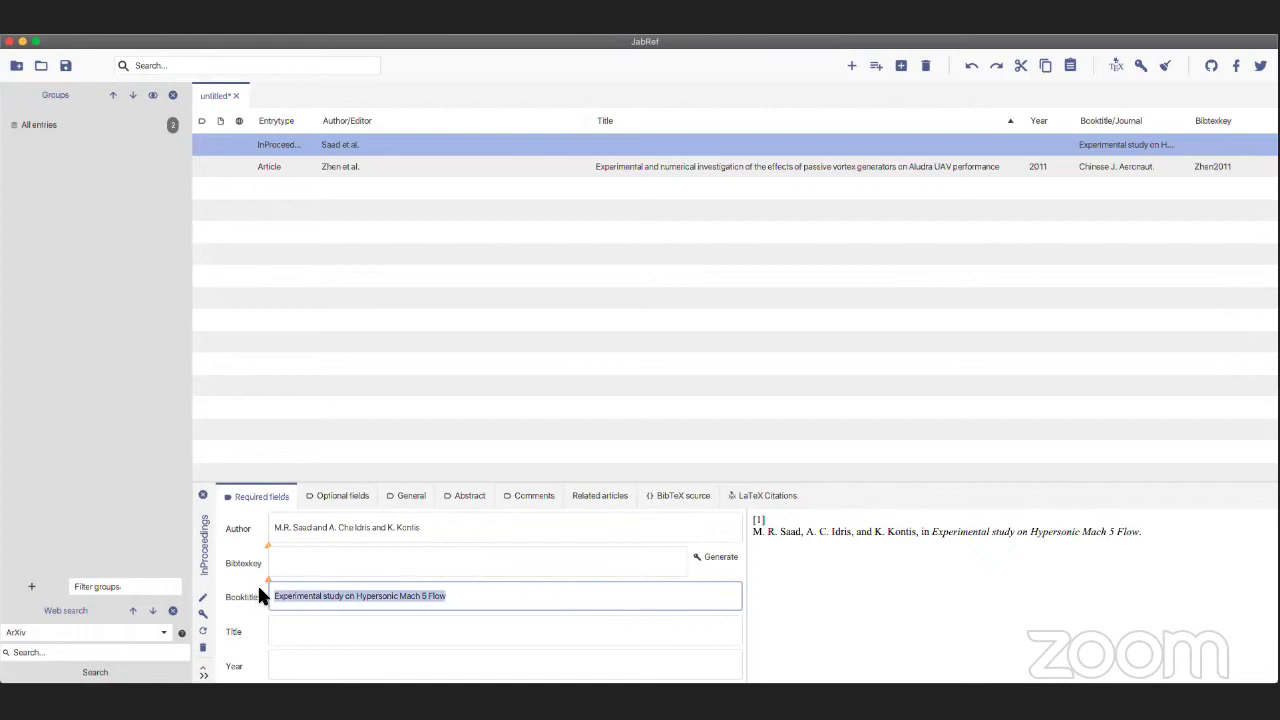
key("super+x")
left_click(326, 630)
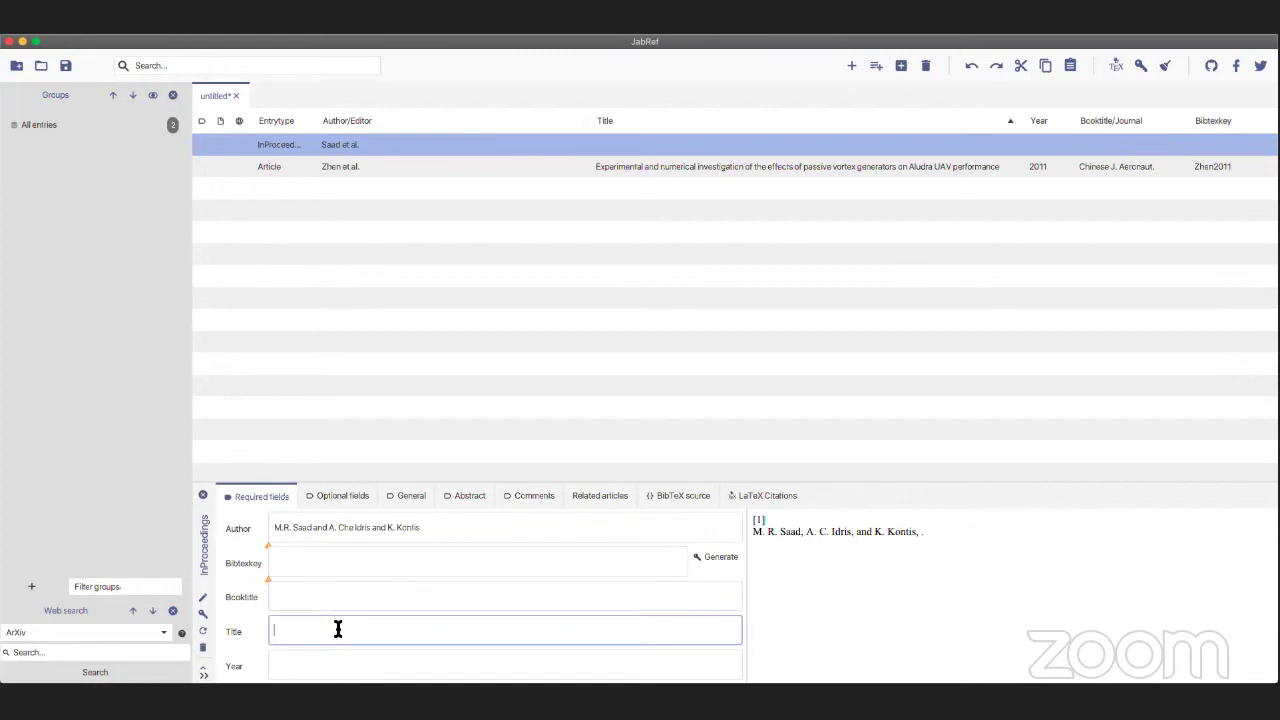
key("super+v")
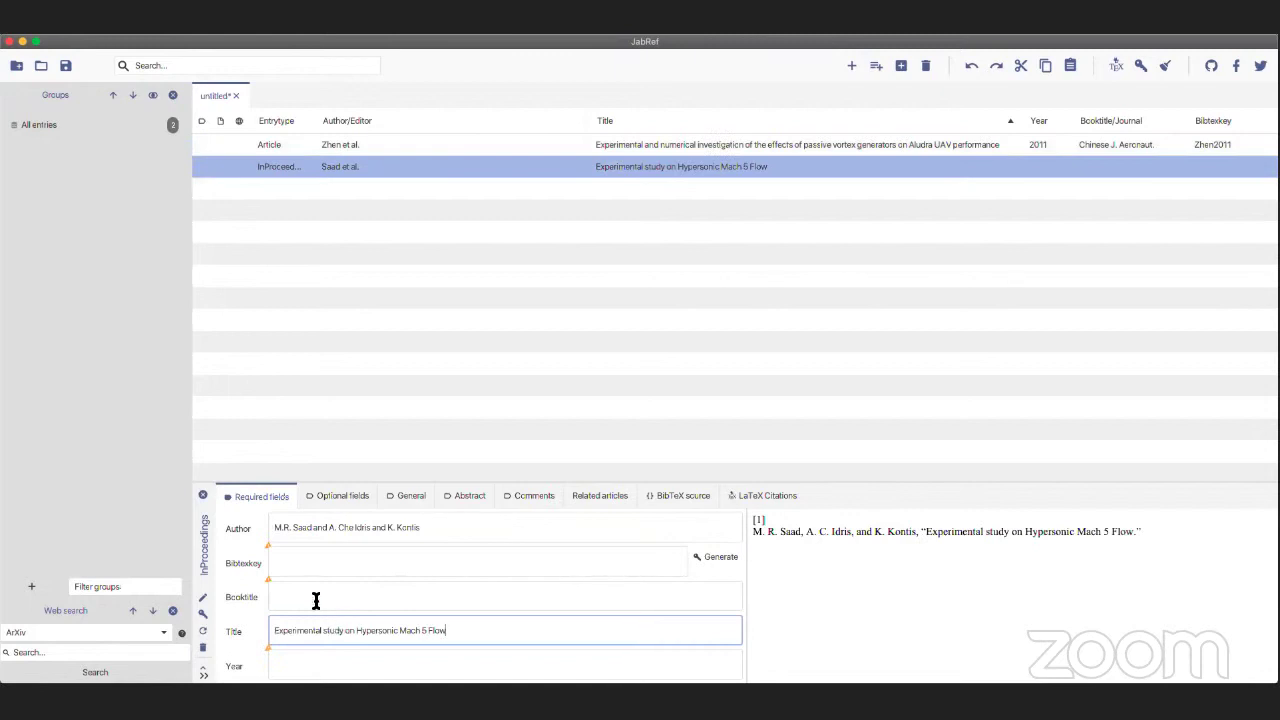
left_click(316, 668)
type("2012")
Step: Set the conference paper's Booktitle to "48th AIAA Aerodynamics and Fluid Mechanics Conference"
left_click(343, 497)
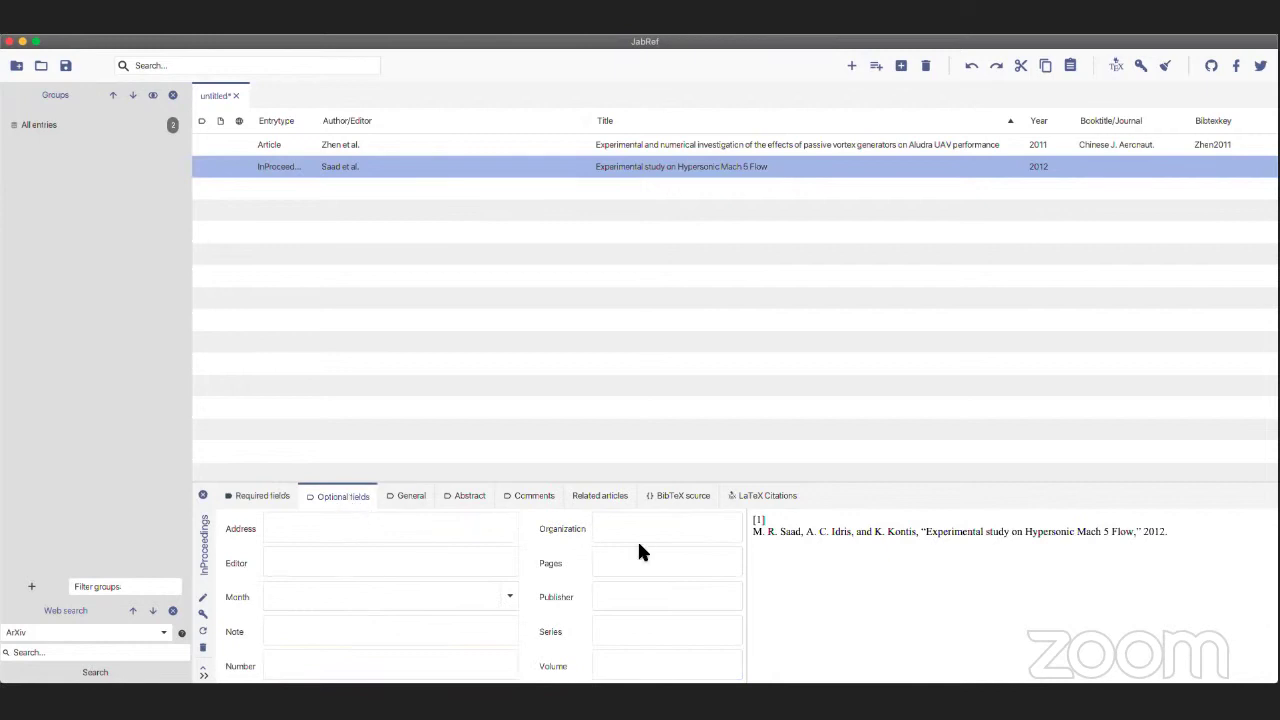
left_click(240, 496)
left_click(380, 592)
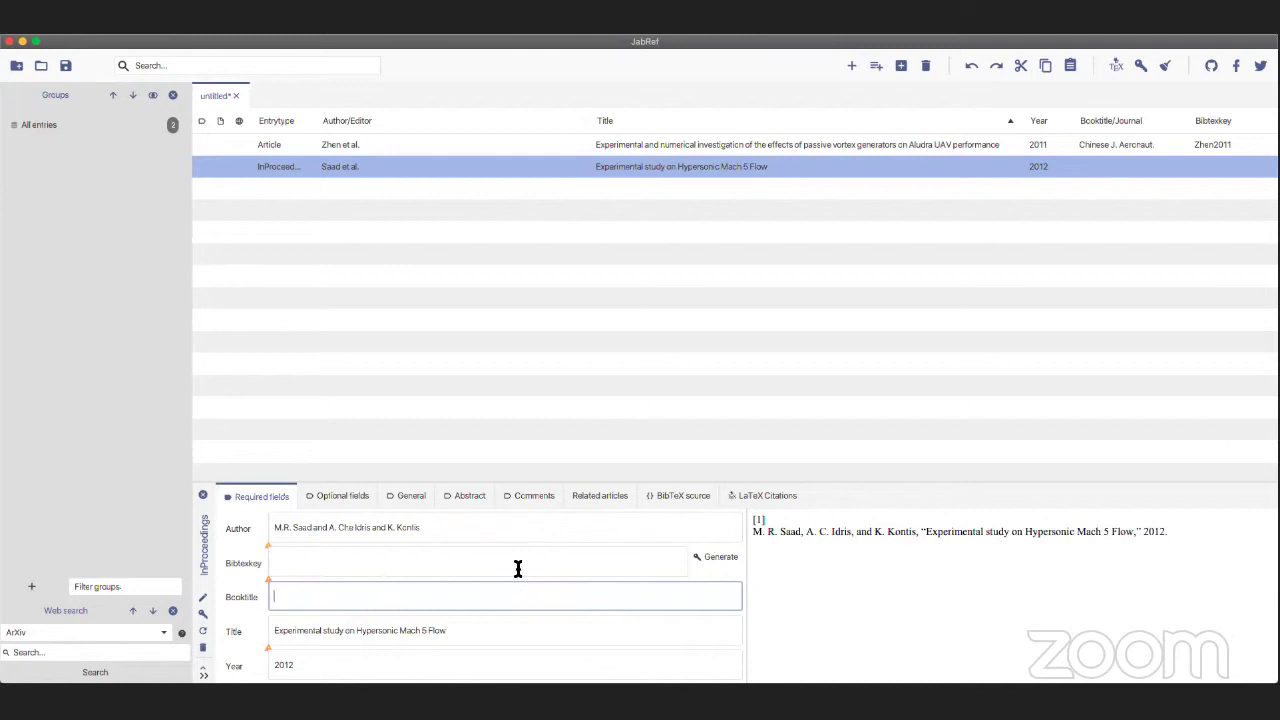
type("48th AIAA")
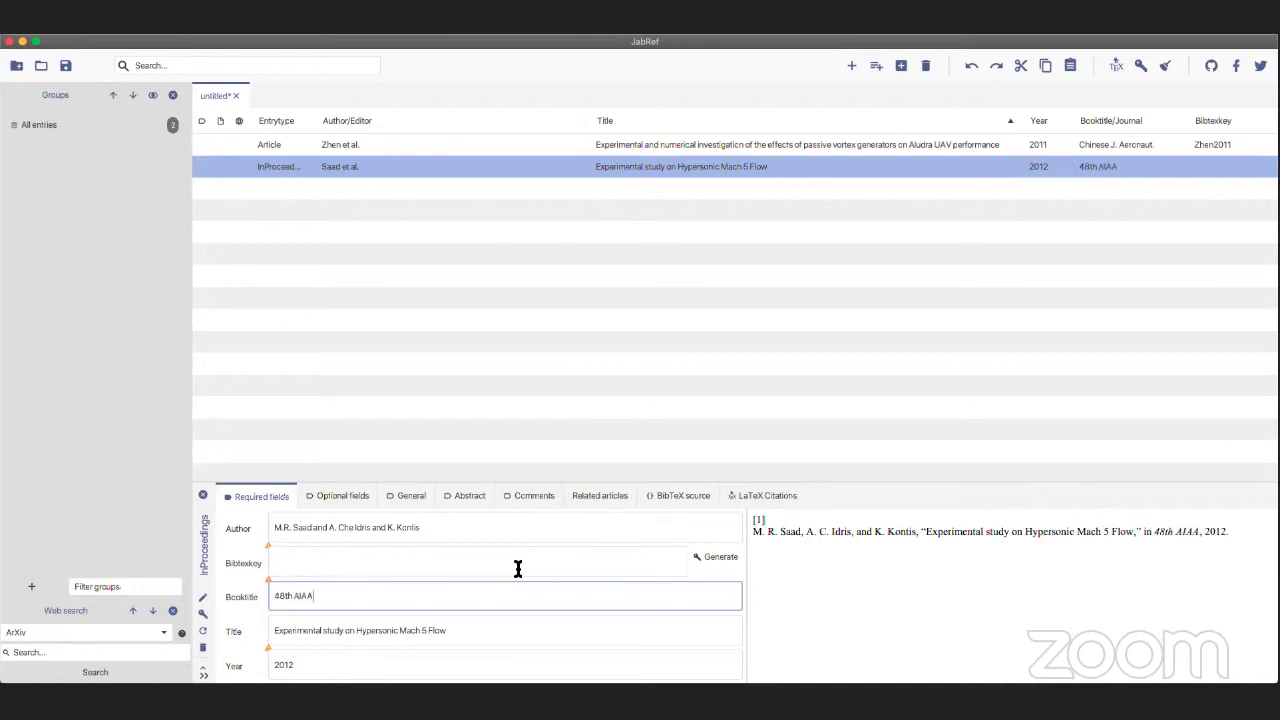
type(" Aerodnya")
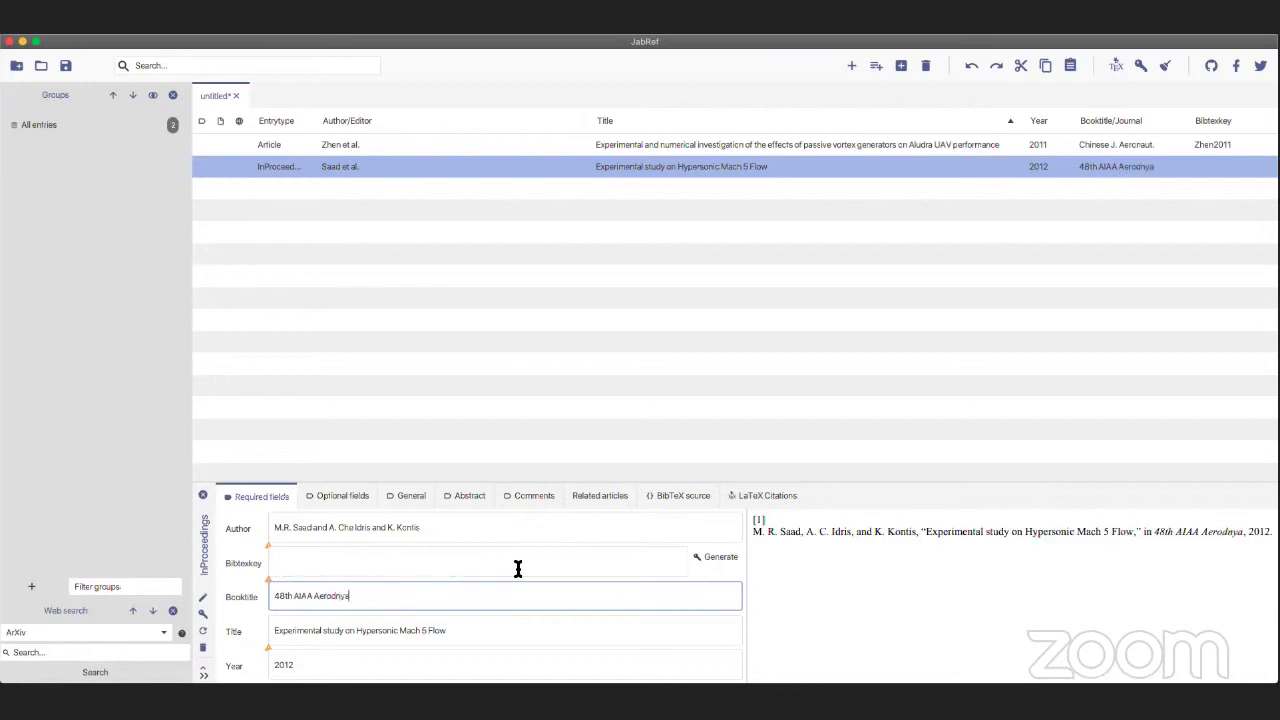
key("BackSpace")
key("BackSpace")
key("BackSpace")
type("ynamics and FLuid")
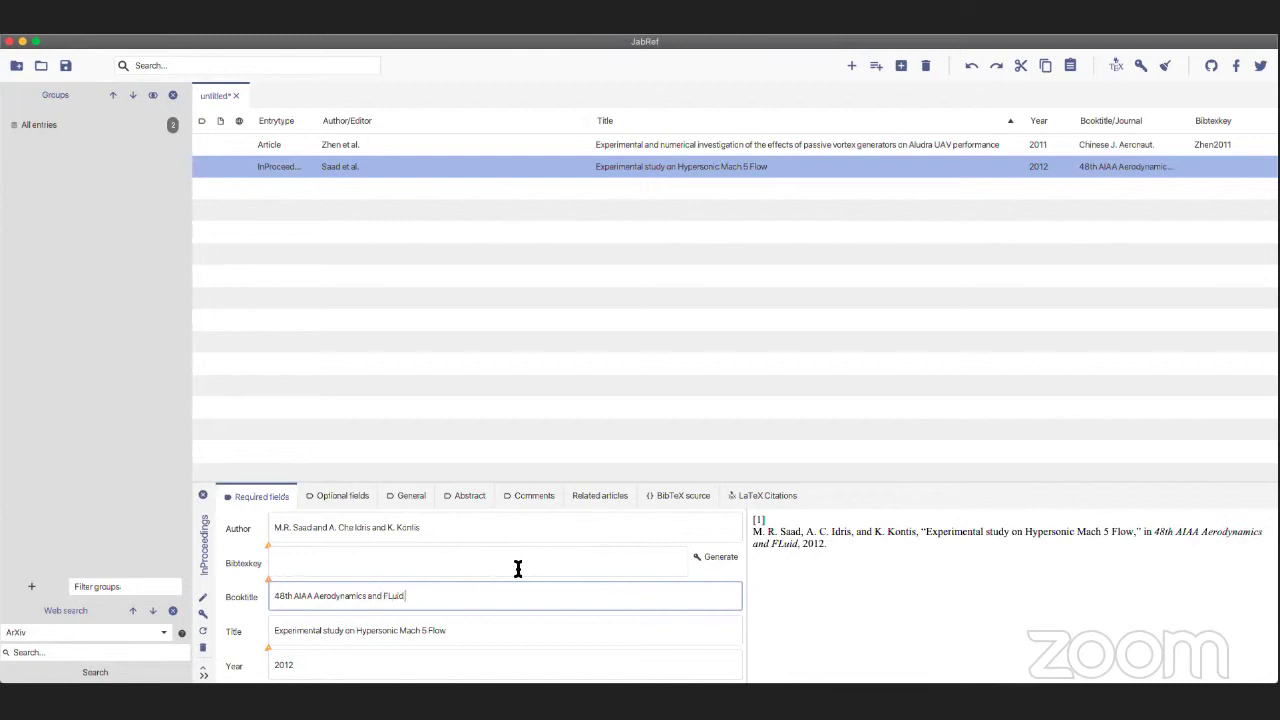
key("BackSpace")
key("BackSpace")
type("luid Mechanics Conference")
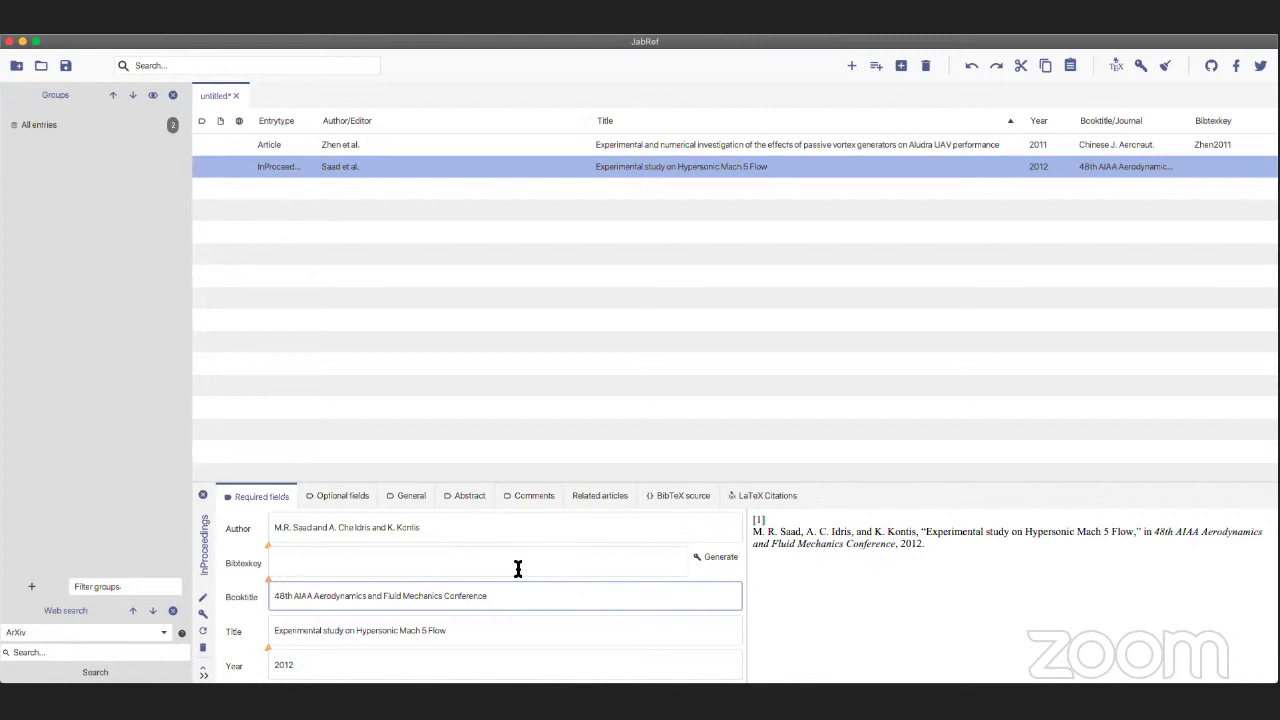
Step: Append "Chicago 25-29 November 2012" to the conference paper's Booktitle and generate its BibTeX key automatically
left_click(345, 497)
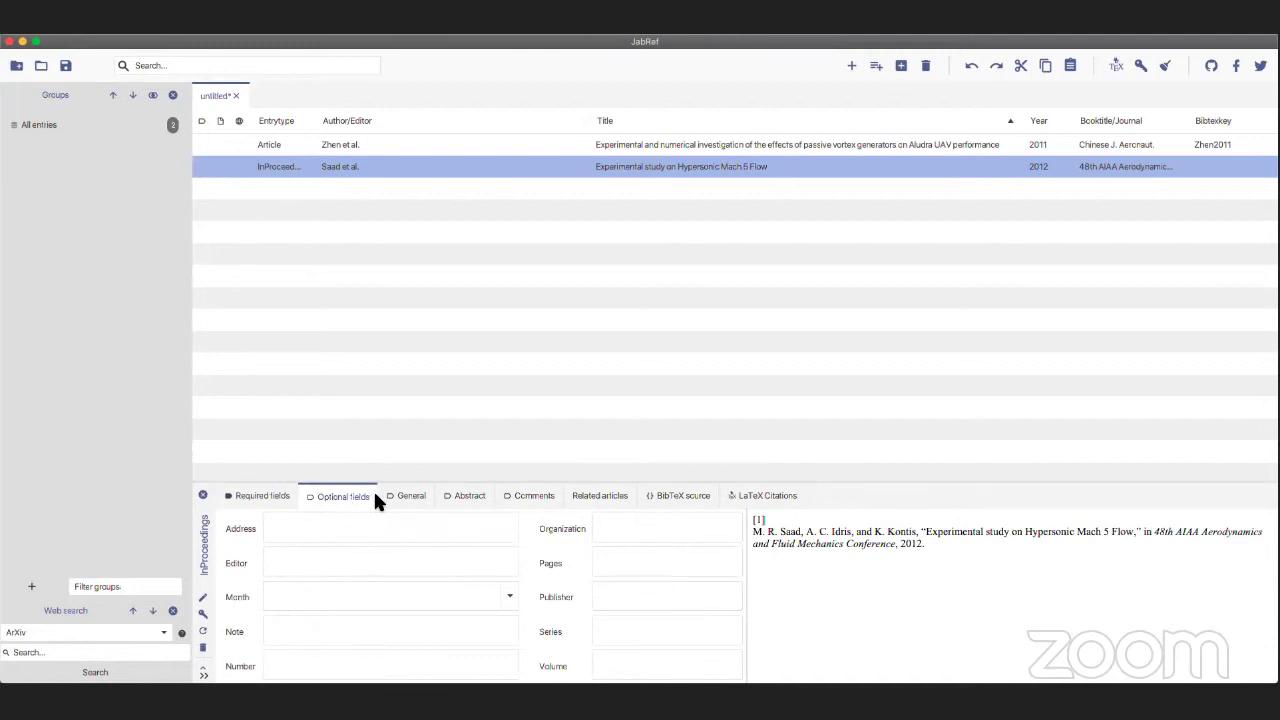
left_click(391, 495)
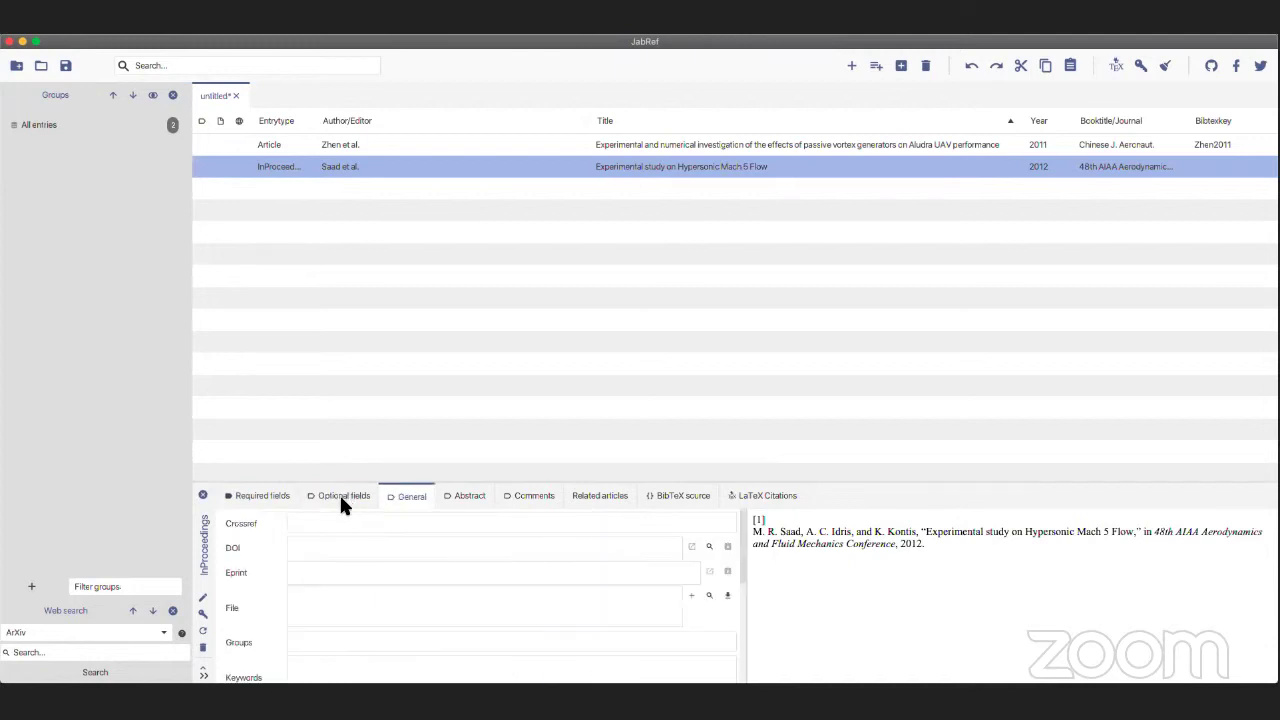
left_click(341, 498)
left_click(259, 497)
left_click(512, 596)
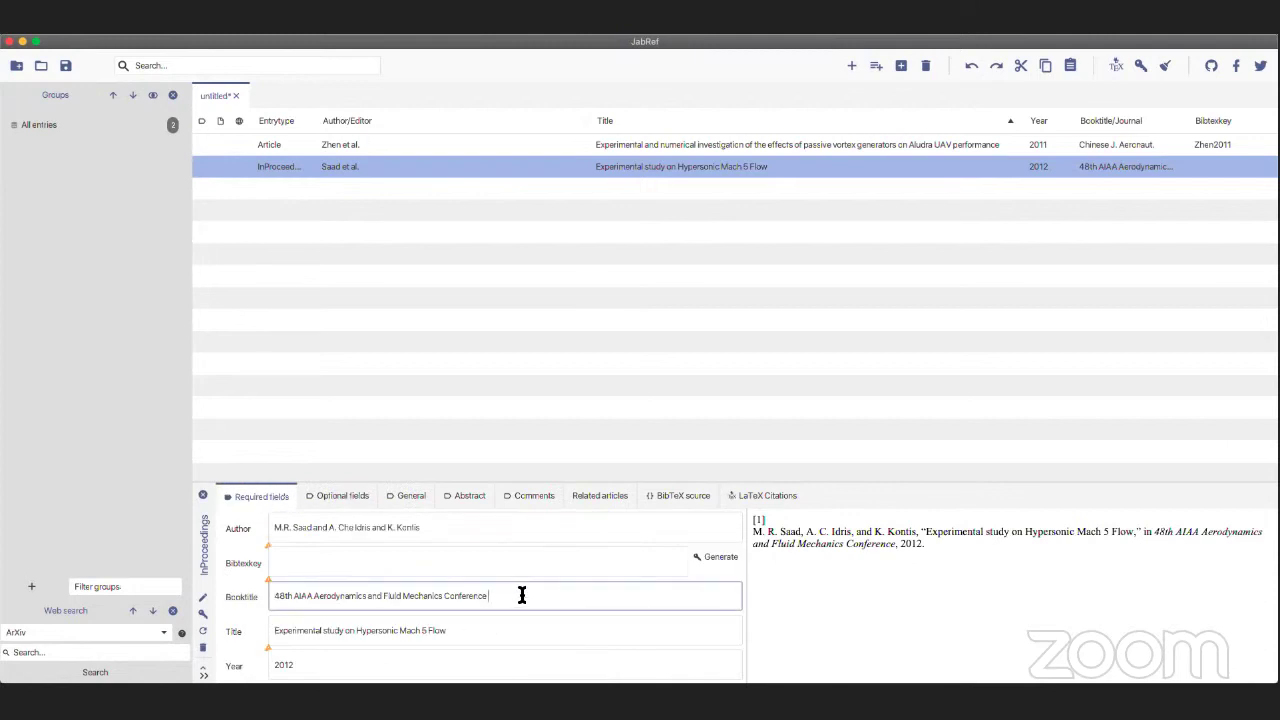
type("Chicago 25-29 November")
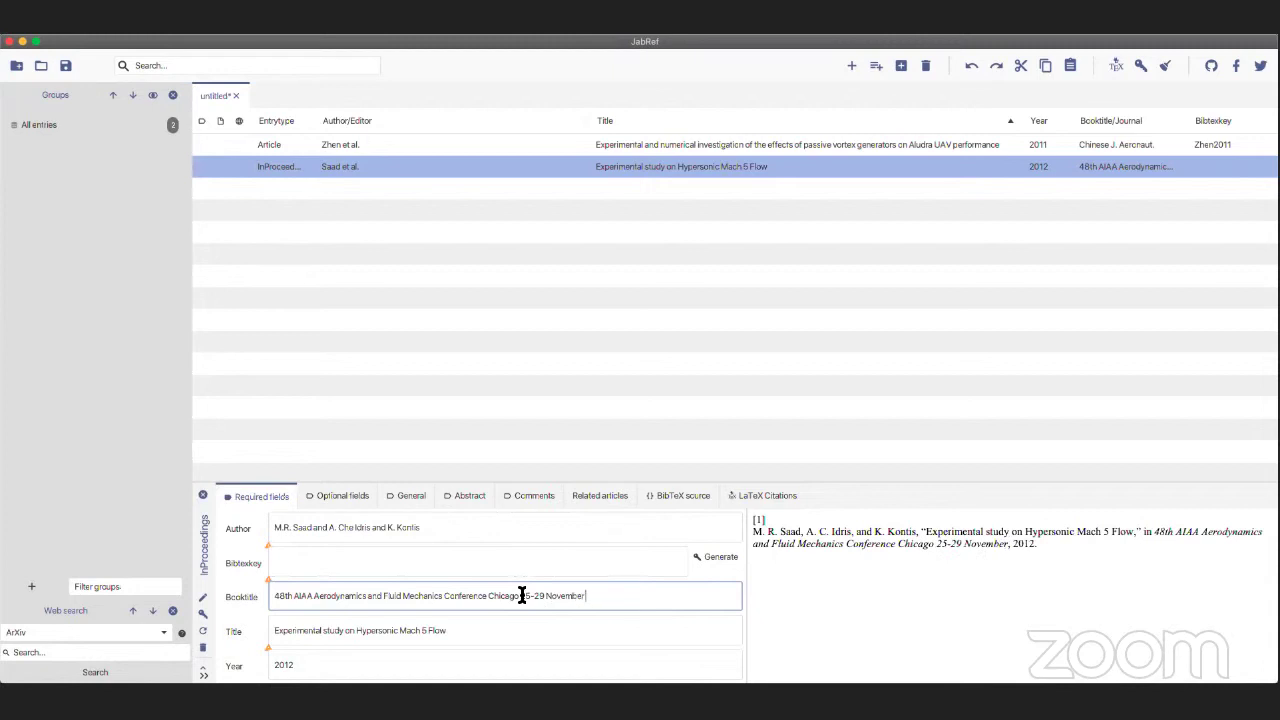
type(" 2012")
left_click(357, 566)
left_click(725, 558)
Step: Review the conference paper's optional fields, general details, abstract, comments and related articles
left_click(348, 497)
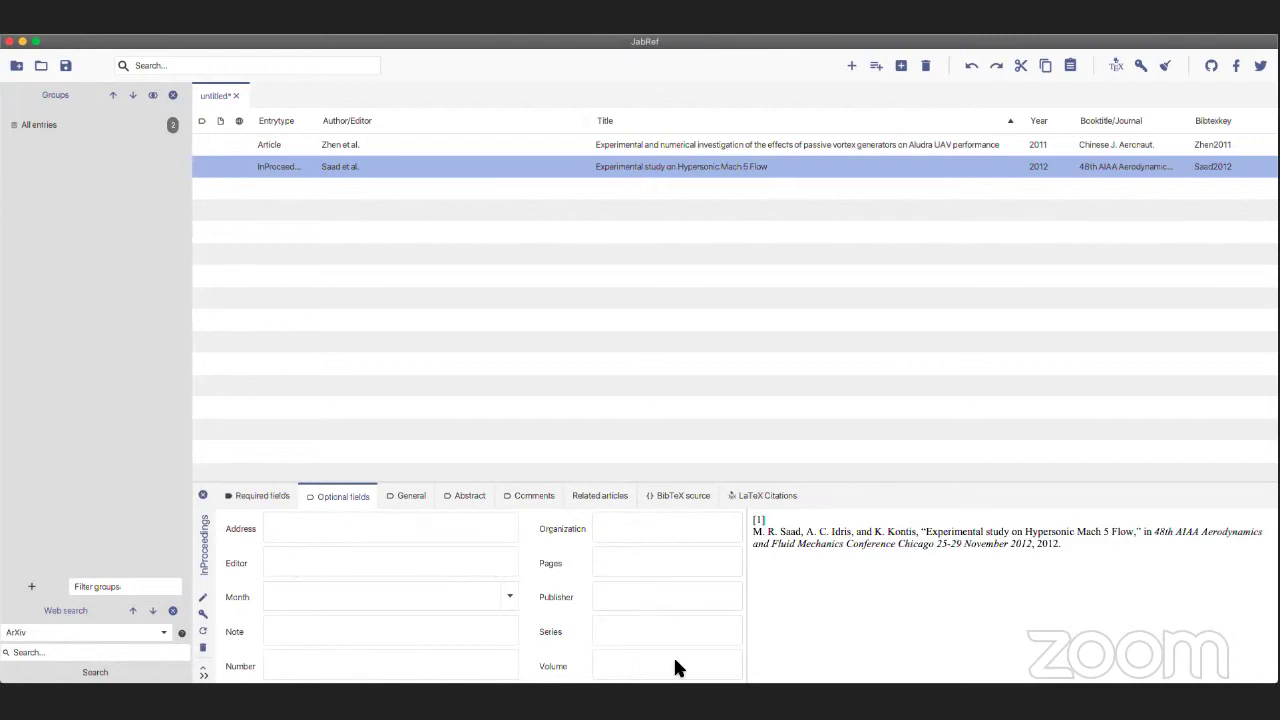
left_click(400, 492)
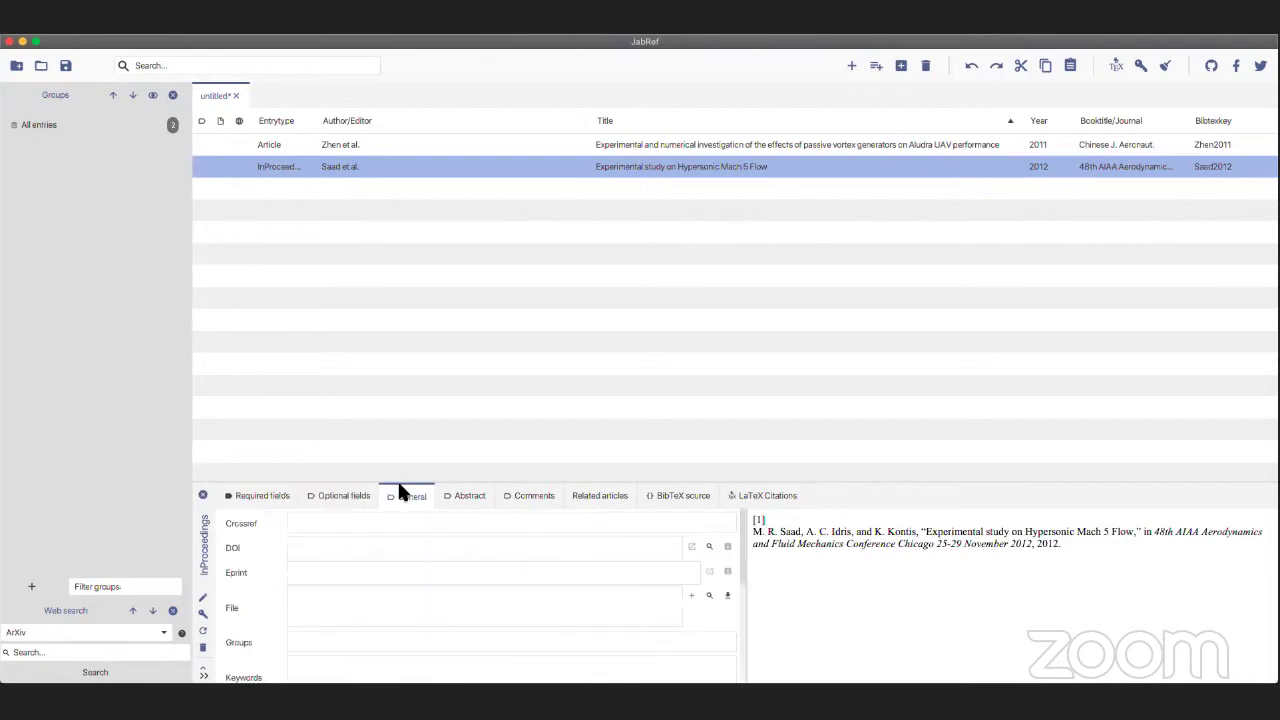
left_click(467, 495)
left_click(525, 495)
left_click(592, 495)
left_click(262, 495)
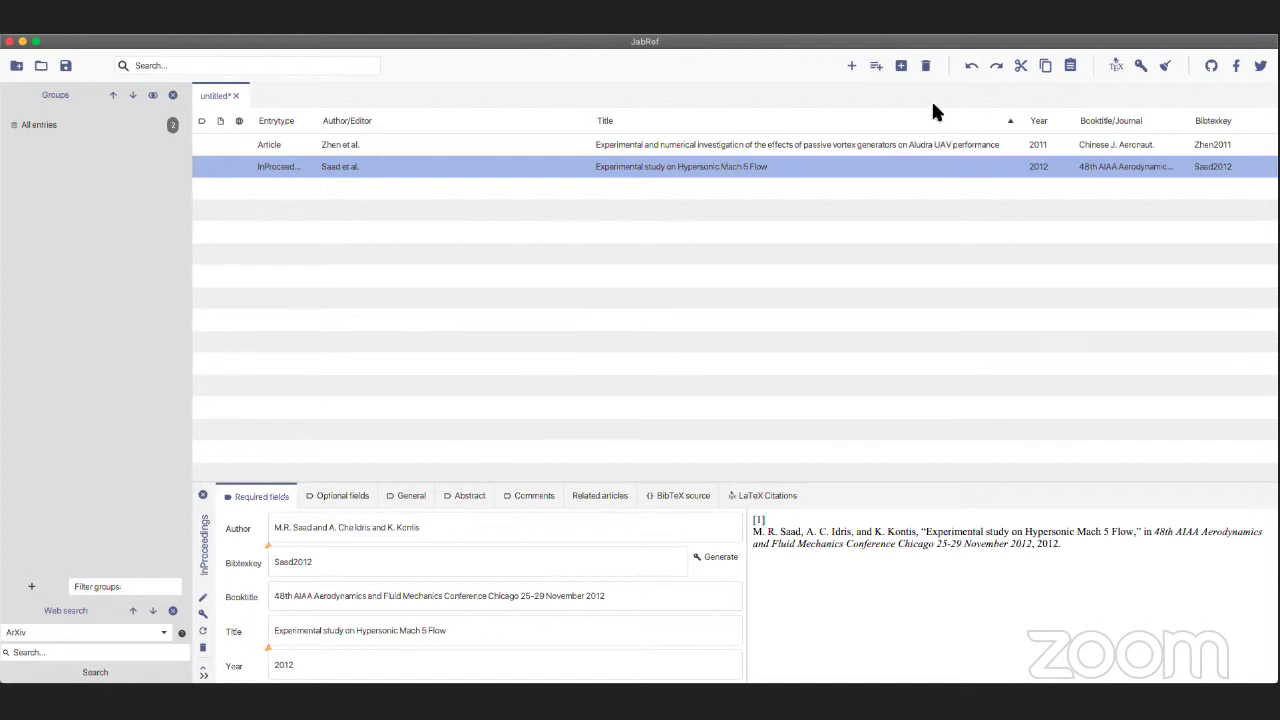
left_click(876, 65)
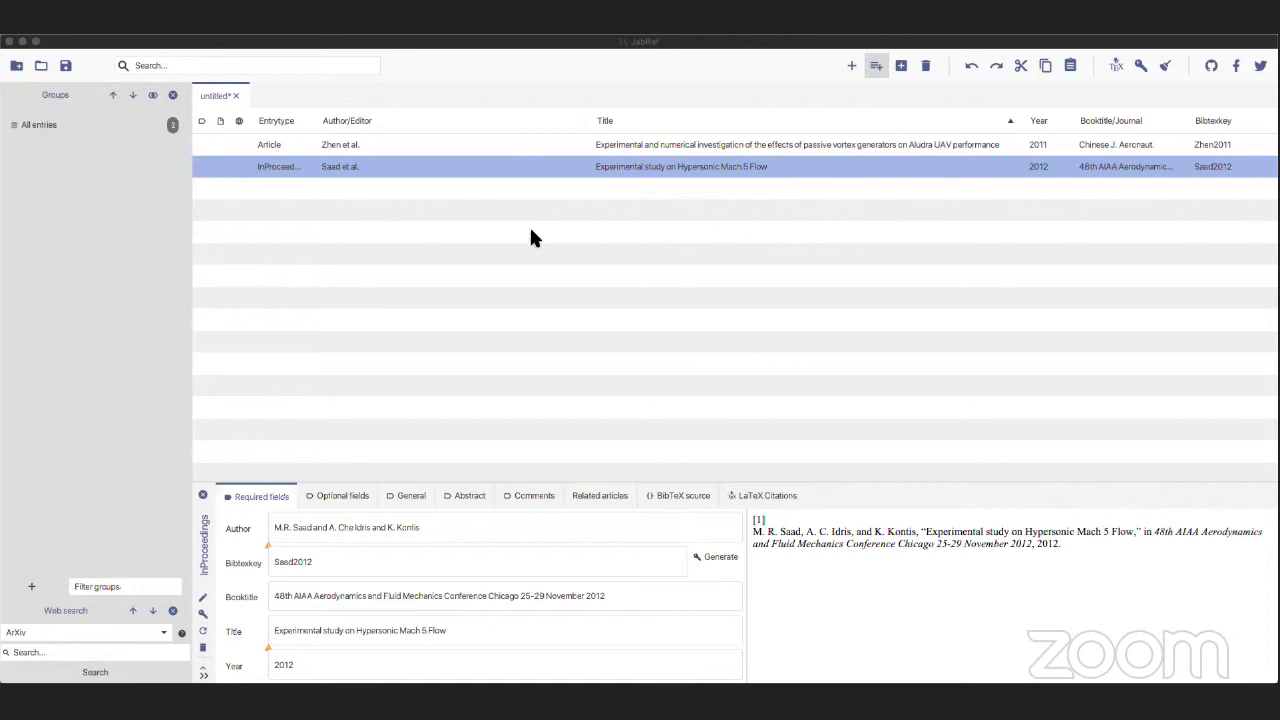
key("Return")
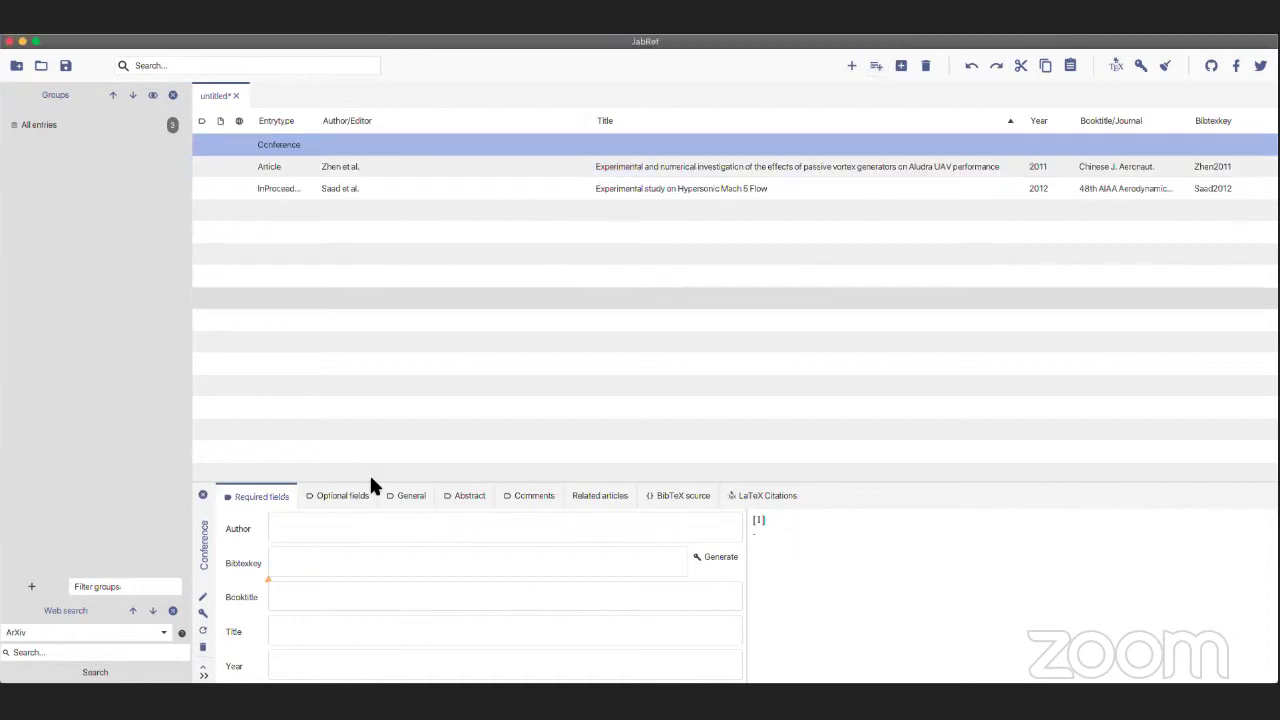
left_click(316, 499)
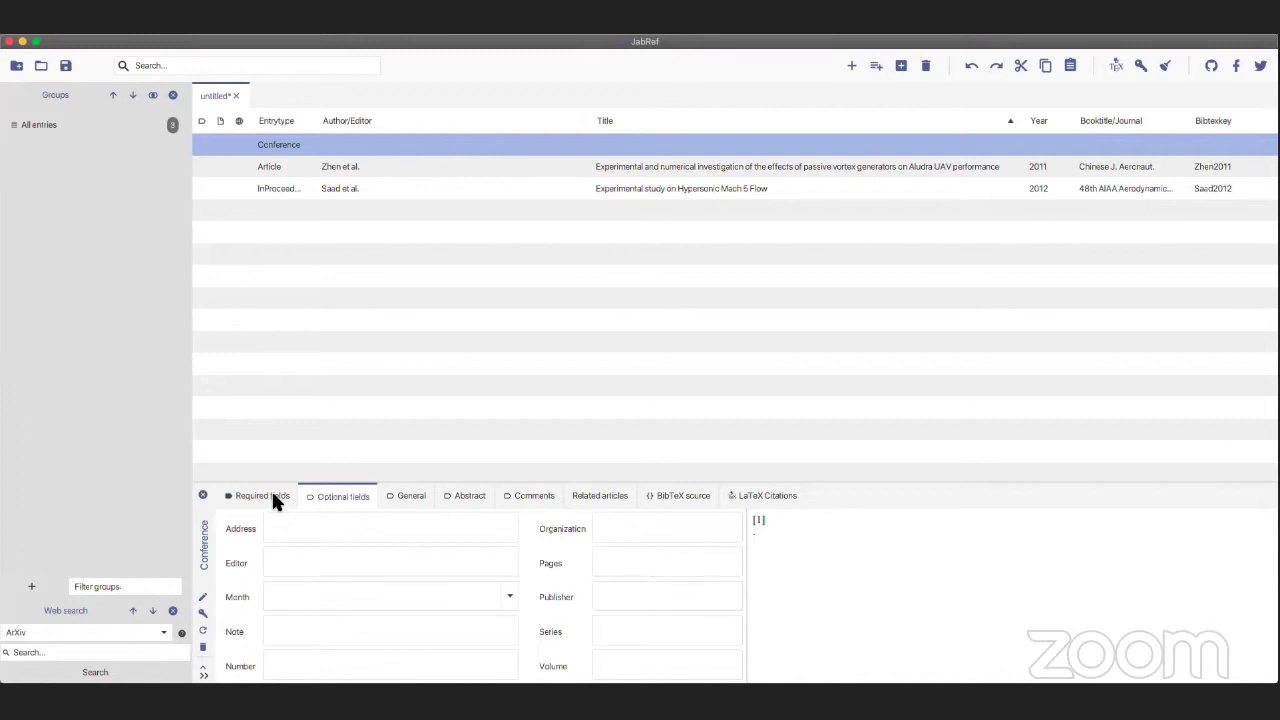
left_click(275, 500)
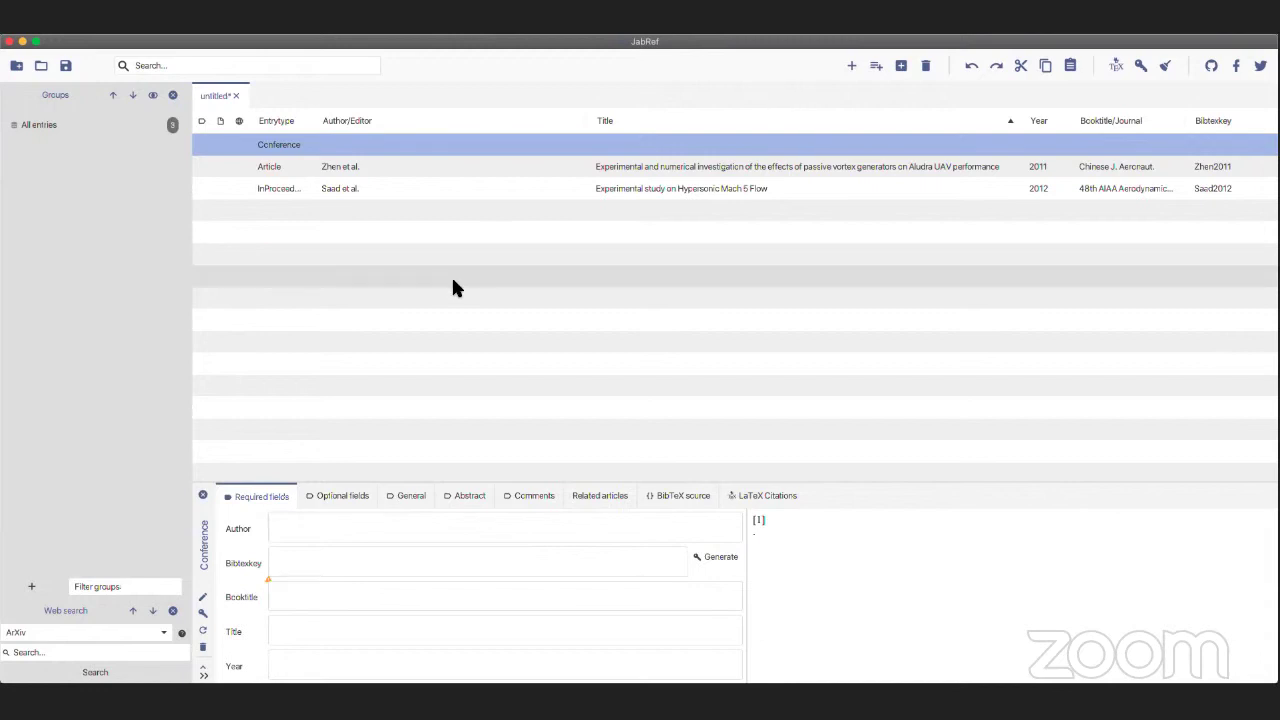
left_click(918, 70)
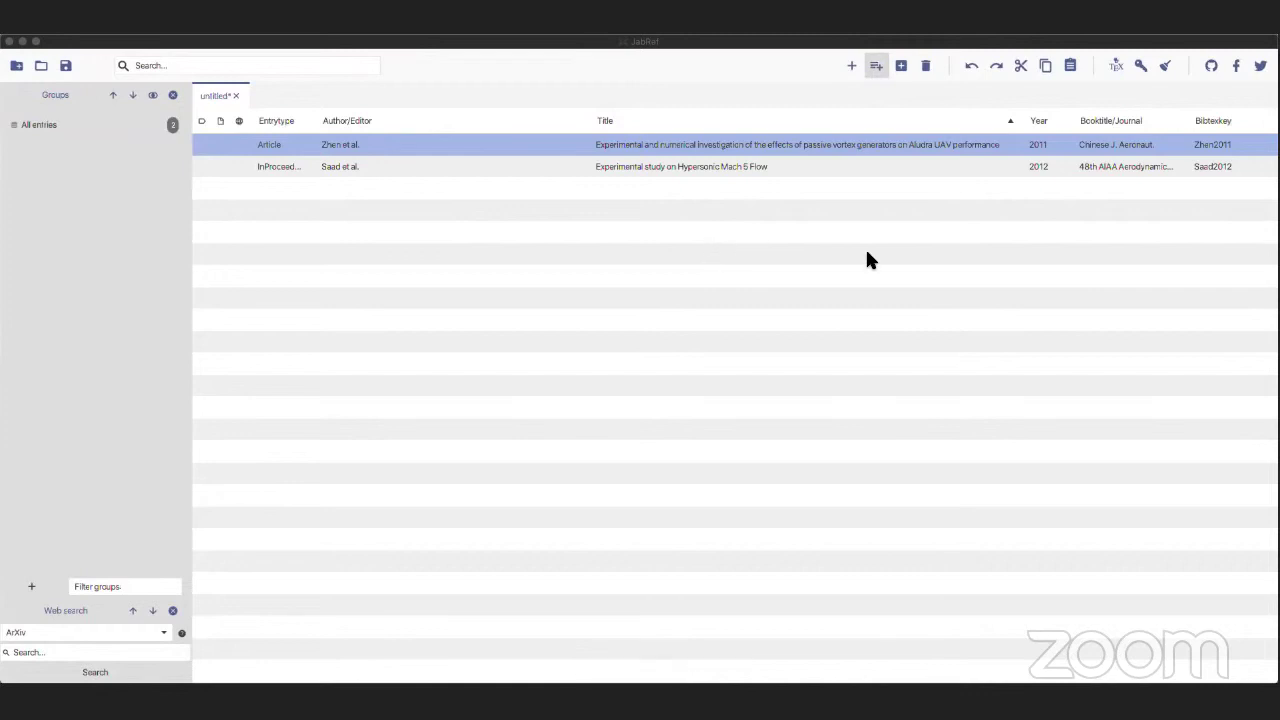
Step: Add a Manual entry to the library, set its Title to "AirFish 8" and try to generate its BibTeX key
key("ctrl+n")
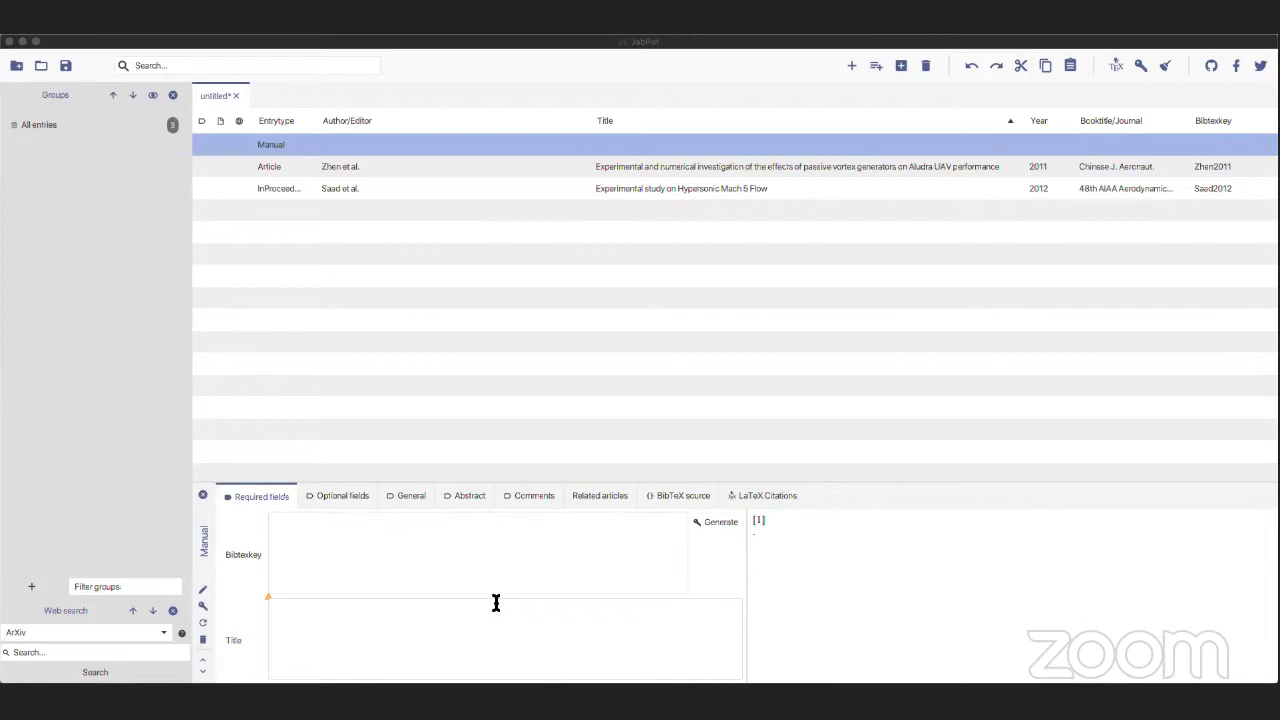
left_click(323, 640)
key("super+v")
left_click(723, 524)
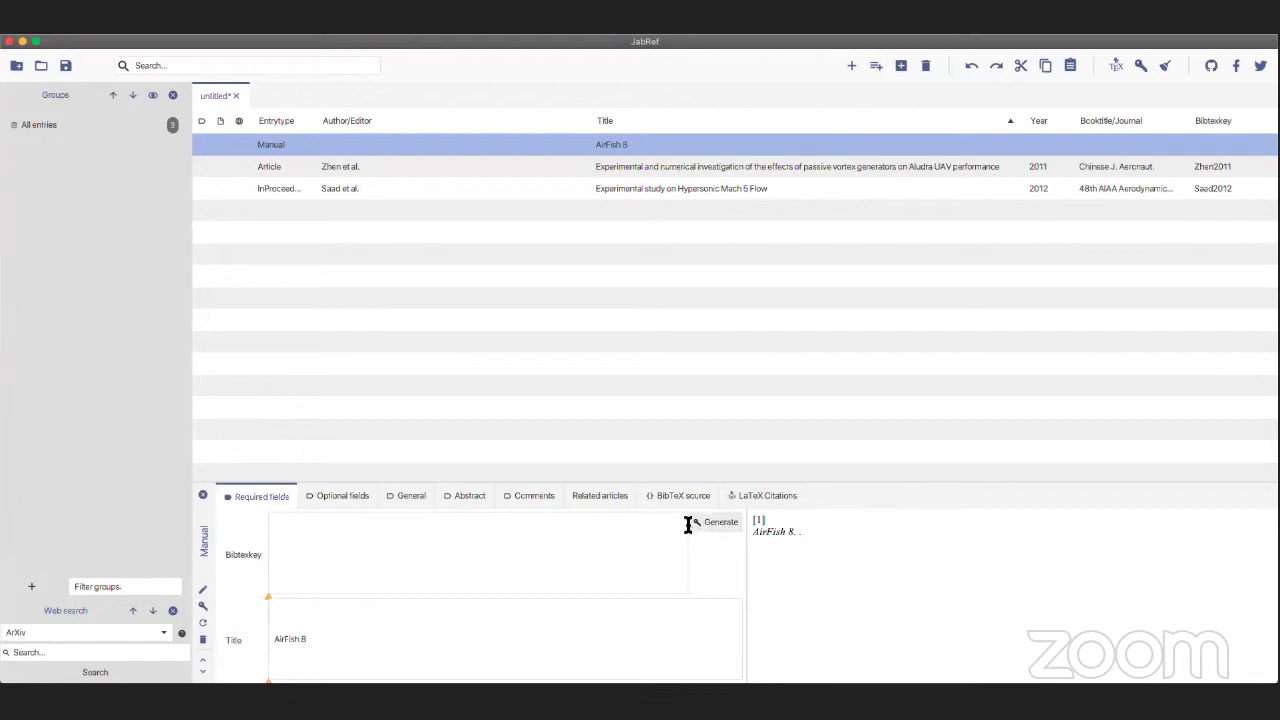
Step: Paste the source web address into the Manual entry's Note field and set its Organization to "Wigetworks Pte. Ltd"
left_click(366, 500)
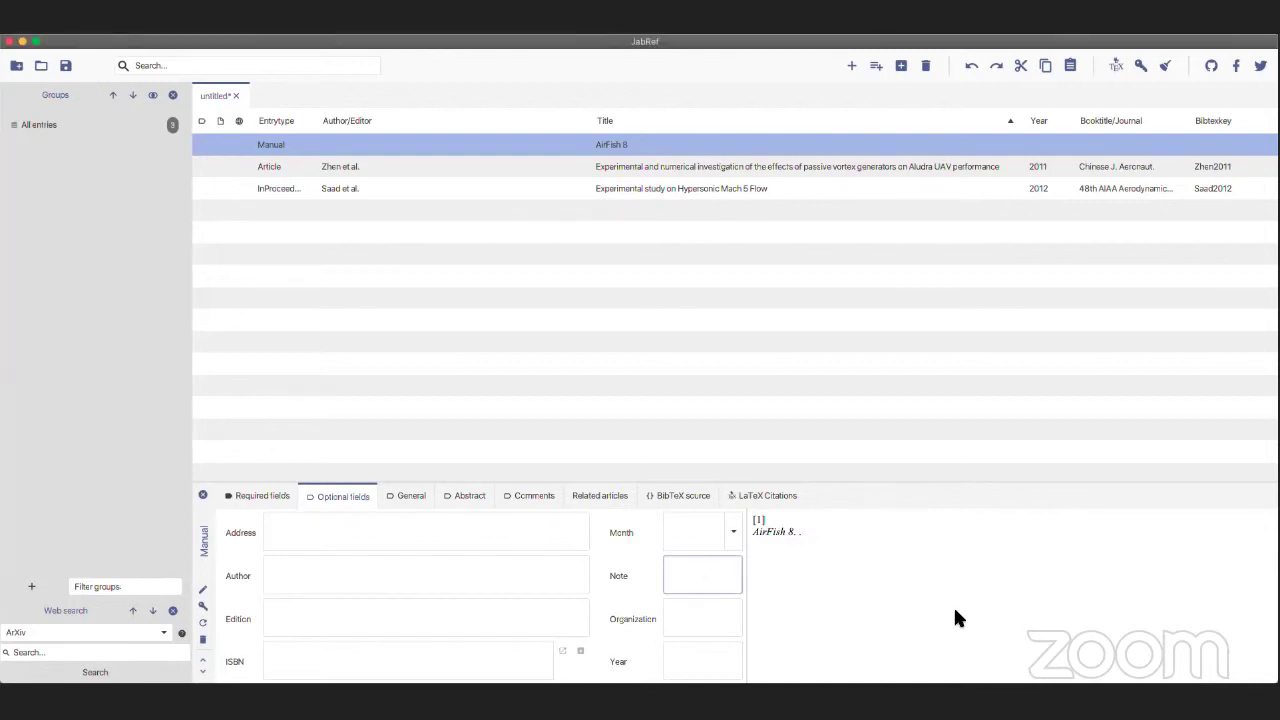
key("super+v")
left_click(688, 618)
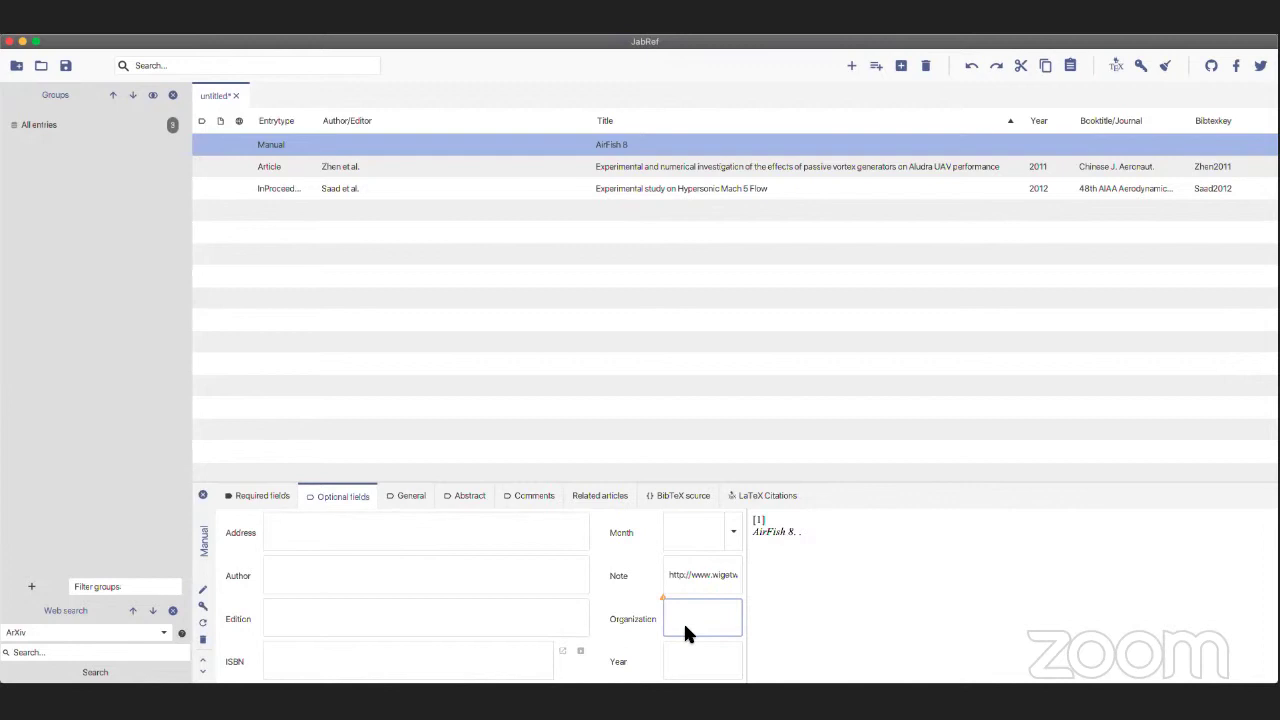
type("Wigetworks Pte. Ltd")
left_click(366, 537)
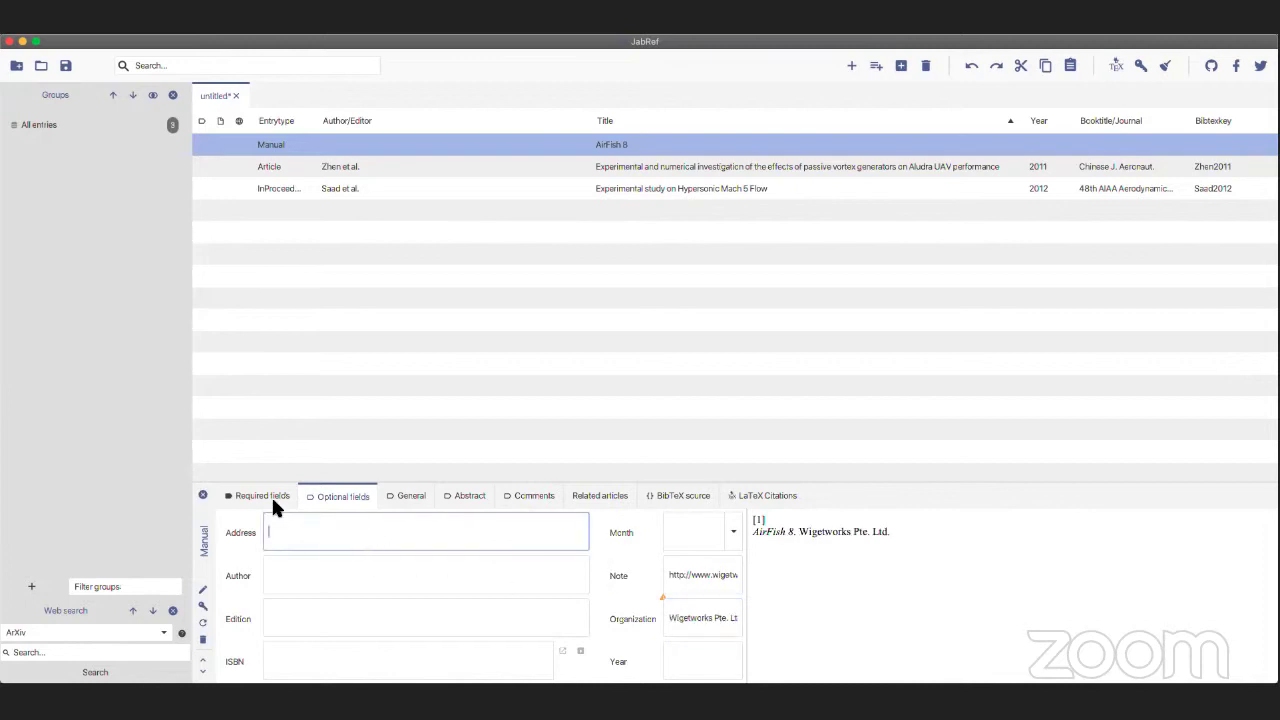
Step: Set the Manual entry's Bibtexkey to "Wigetworks" and its Year to 2017
left_click(271, 495)
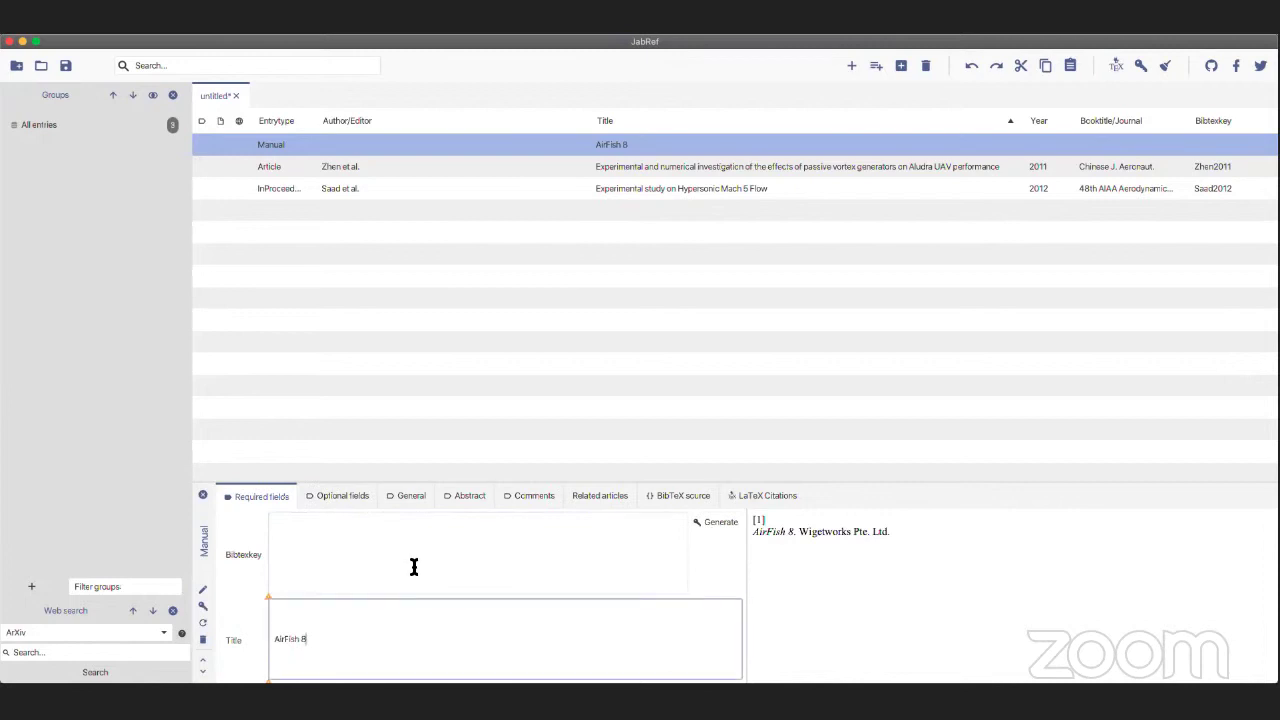
left_click(370, 556)
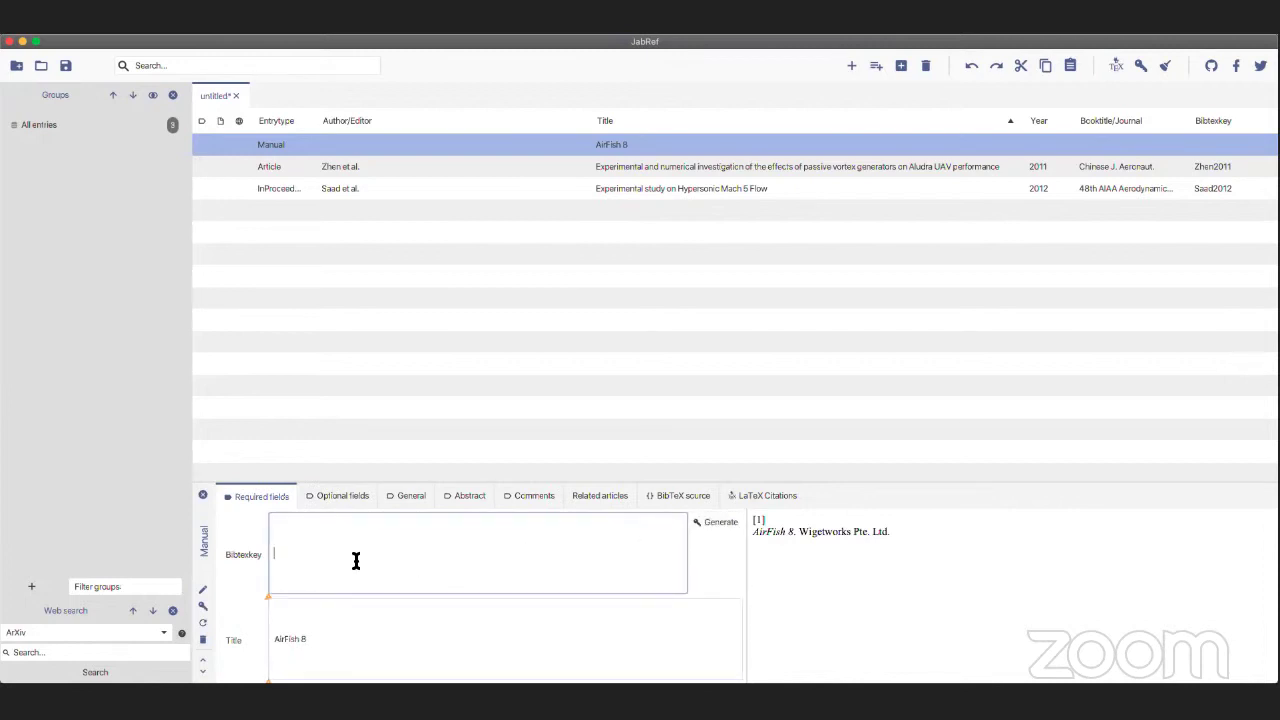
type("Wigetworksoni")
key("BackSpace")
key("BackSpace")
key("BackSpace")
left_click(352, 497)
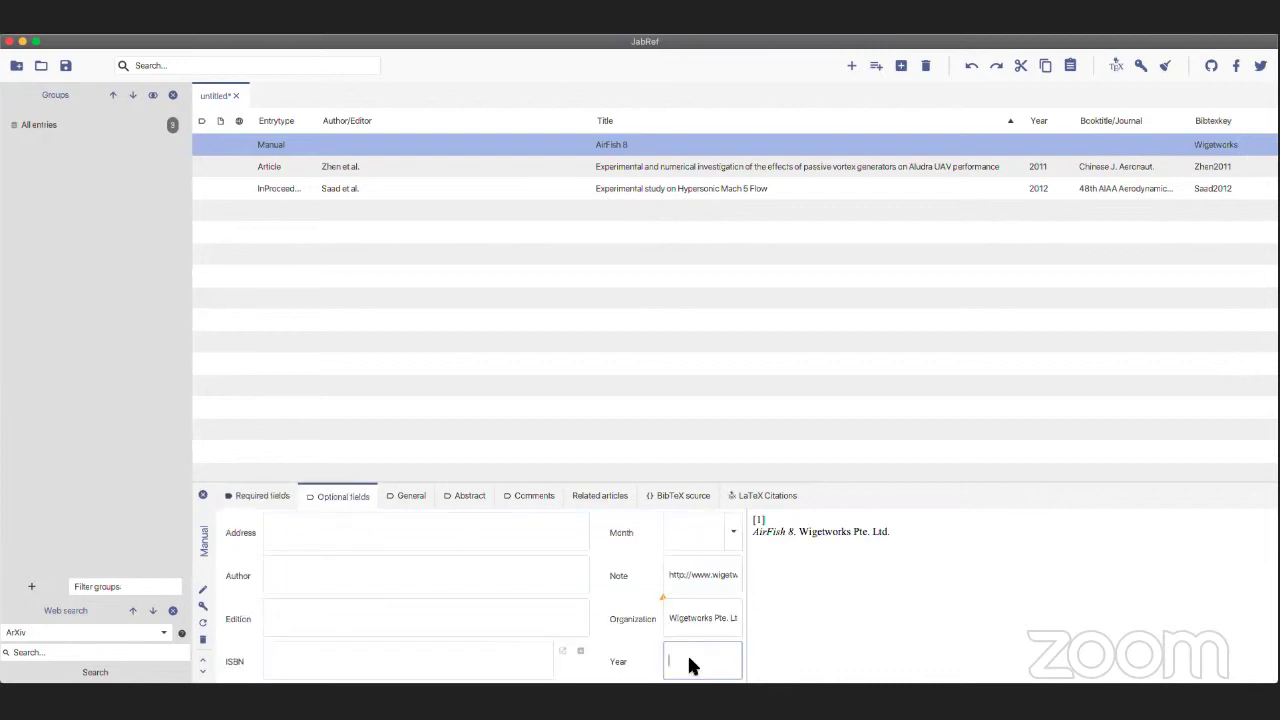
type("2017")
Step: Review the Manual entry's author, note, organization, year, title and BibTeX key fields
left_click(390, 578)
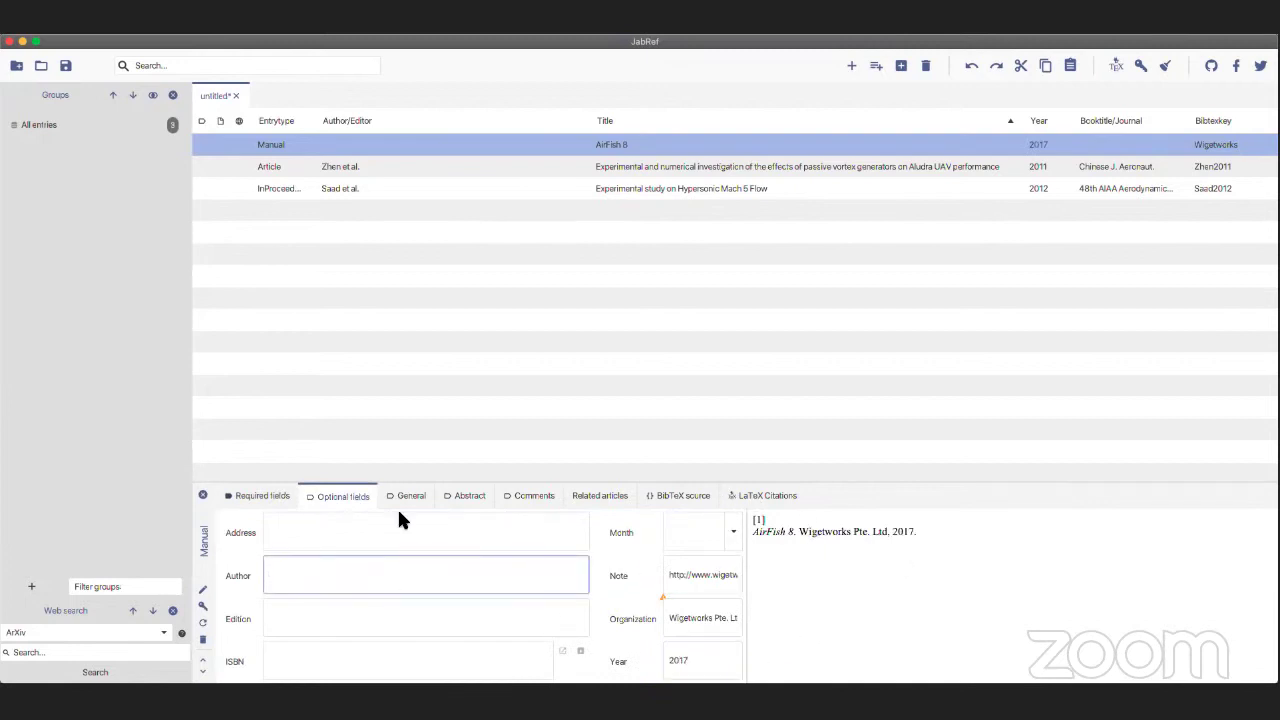
left_click(715, 578)
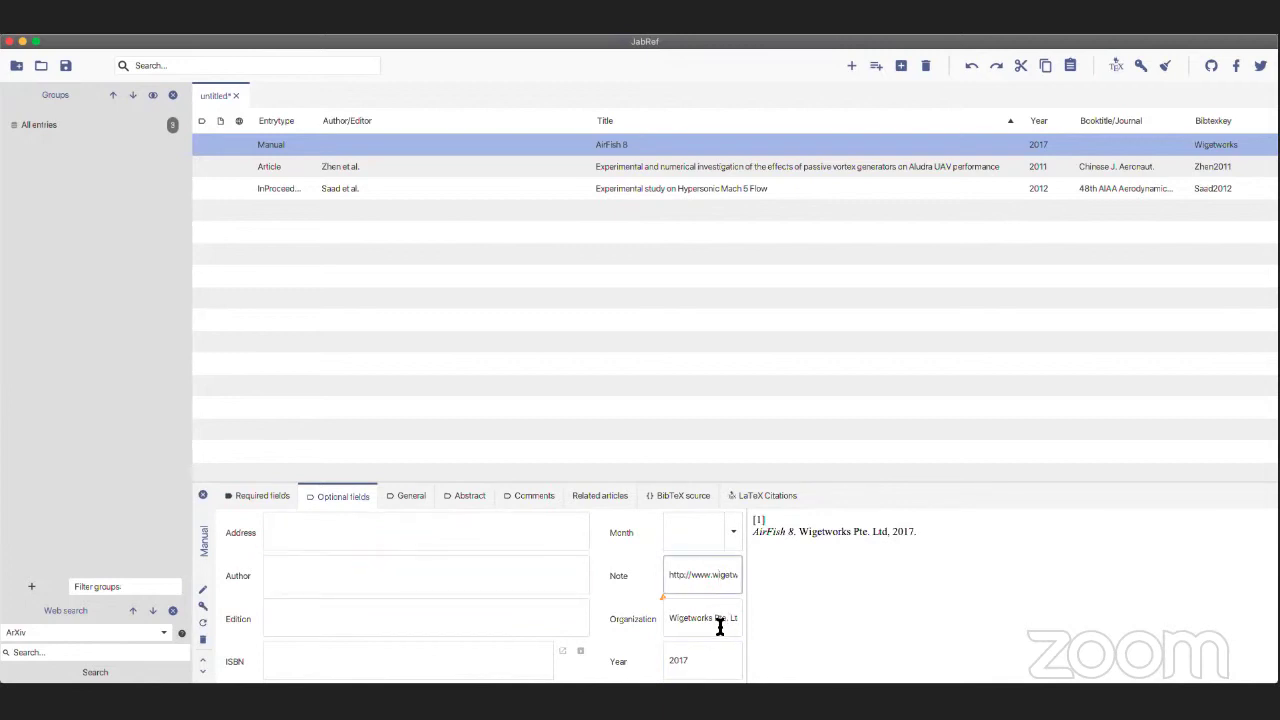
left_click(716, 620)
left_click(712, 666)
left_click(262, 497)
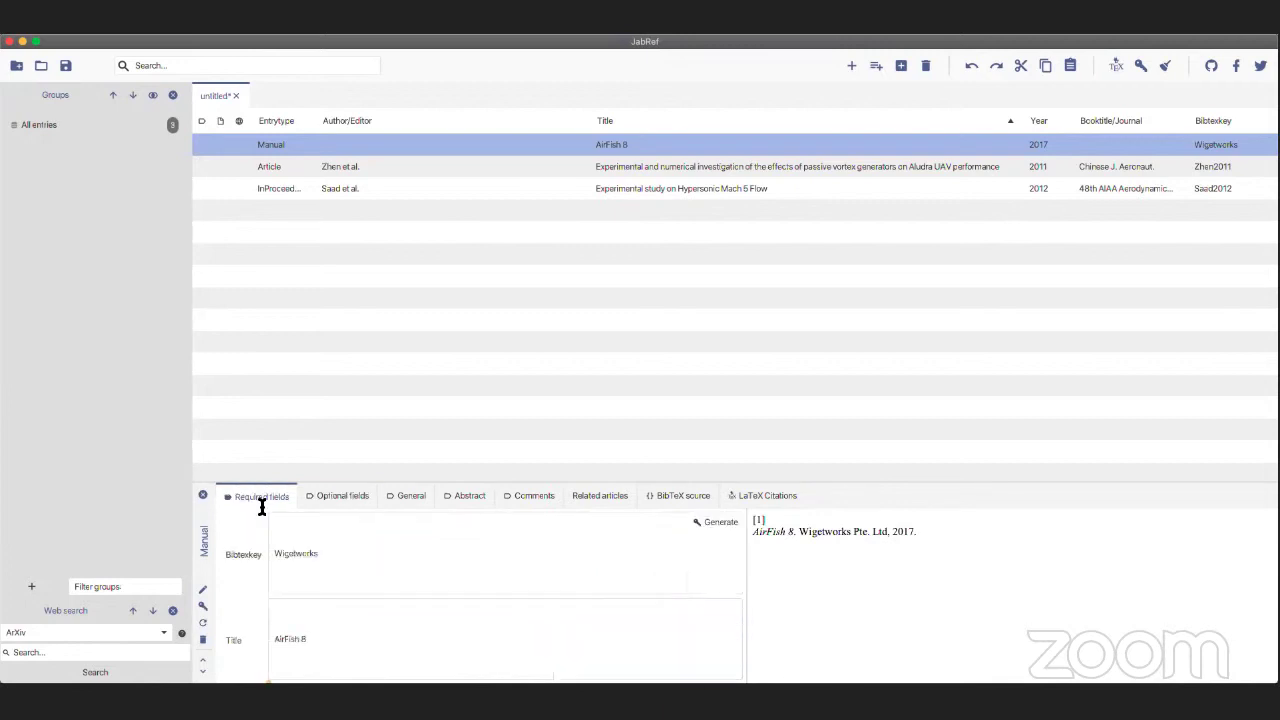
left_click(323, 645)
left_click(348, 561)
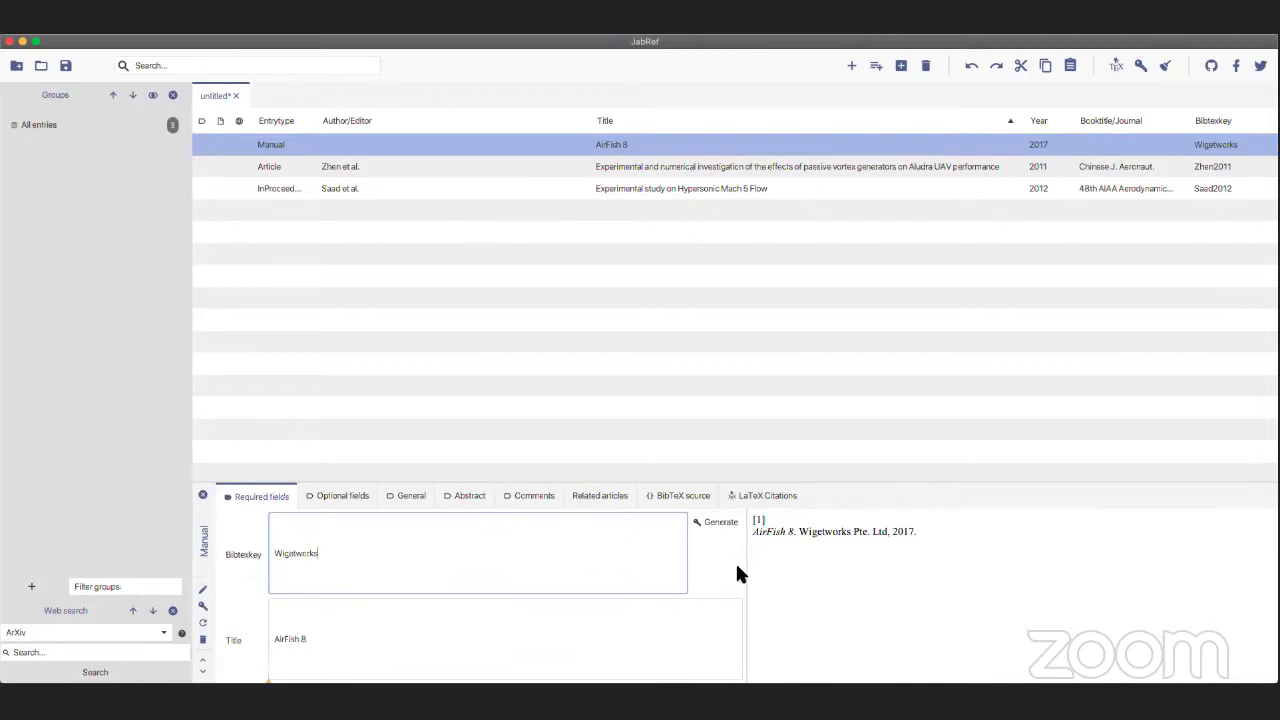
left_click(320, 345)
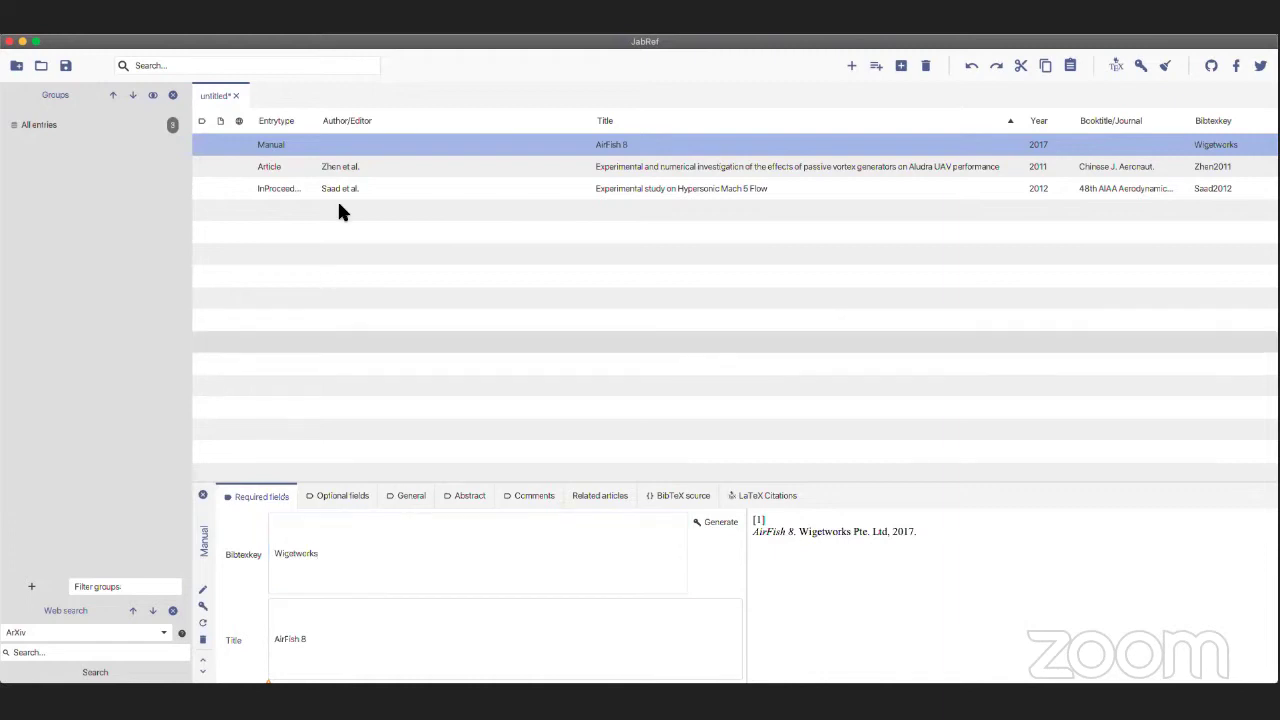
Step: Add a TechReport entry to the library and fill in the author's name
left_click(869, 70)
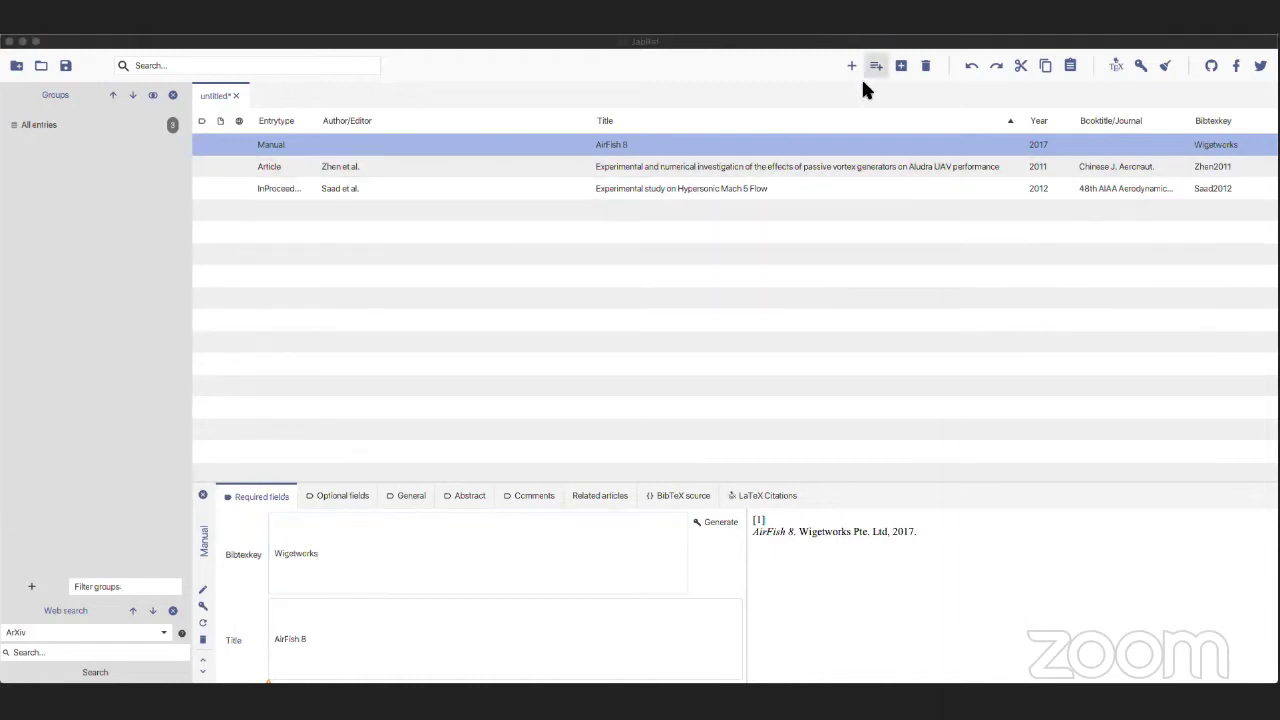
left_click(749, 416)
left_click(348, 533)
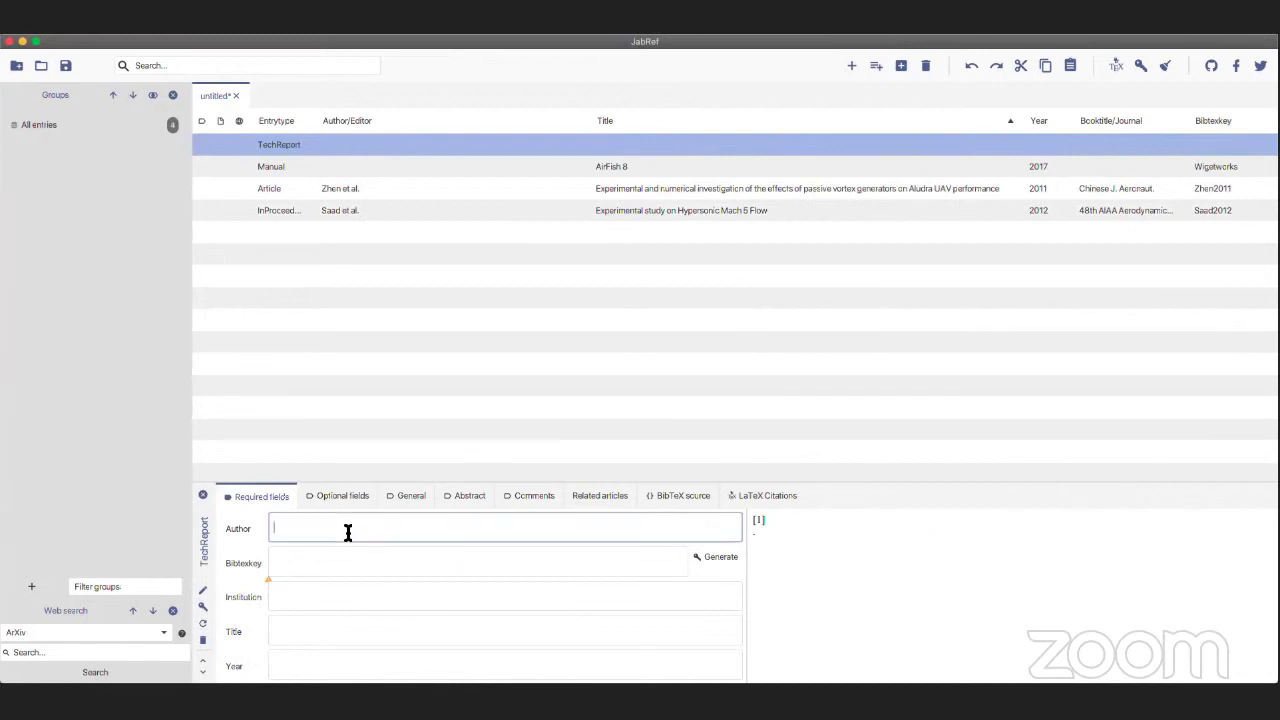
type("J.A. Anderson")
key("BackSpace")
key("BackSpace")
key("BackSpace")
type("sen")
Step: Set the technical report's Institution to "NASA Langley United States"
left_click(397, 602)
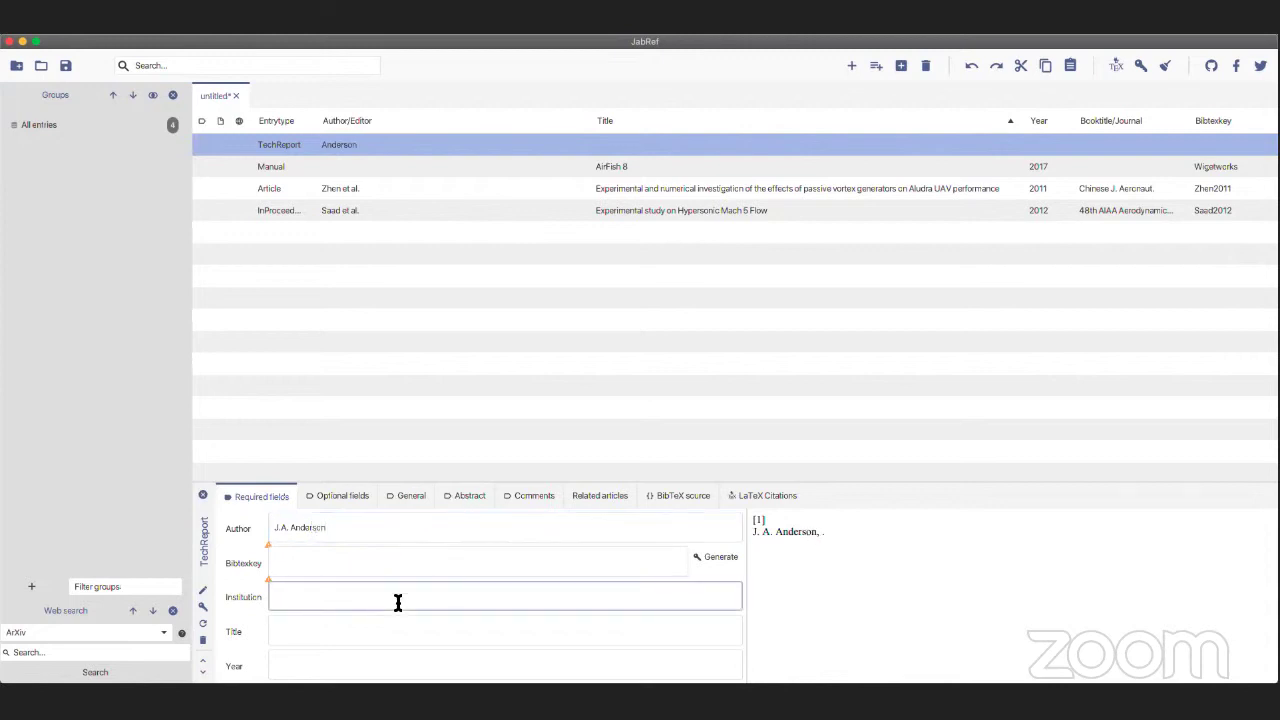
type("NANSA Lang")
key("BackSpace")
key("BackSpace")
key("BackSpace")
key("BackSpace")
key("BackSpace")
key("BackSpace")
key("BackSpace")
key("BackSpace")
type("SA Langley United Sata")
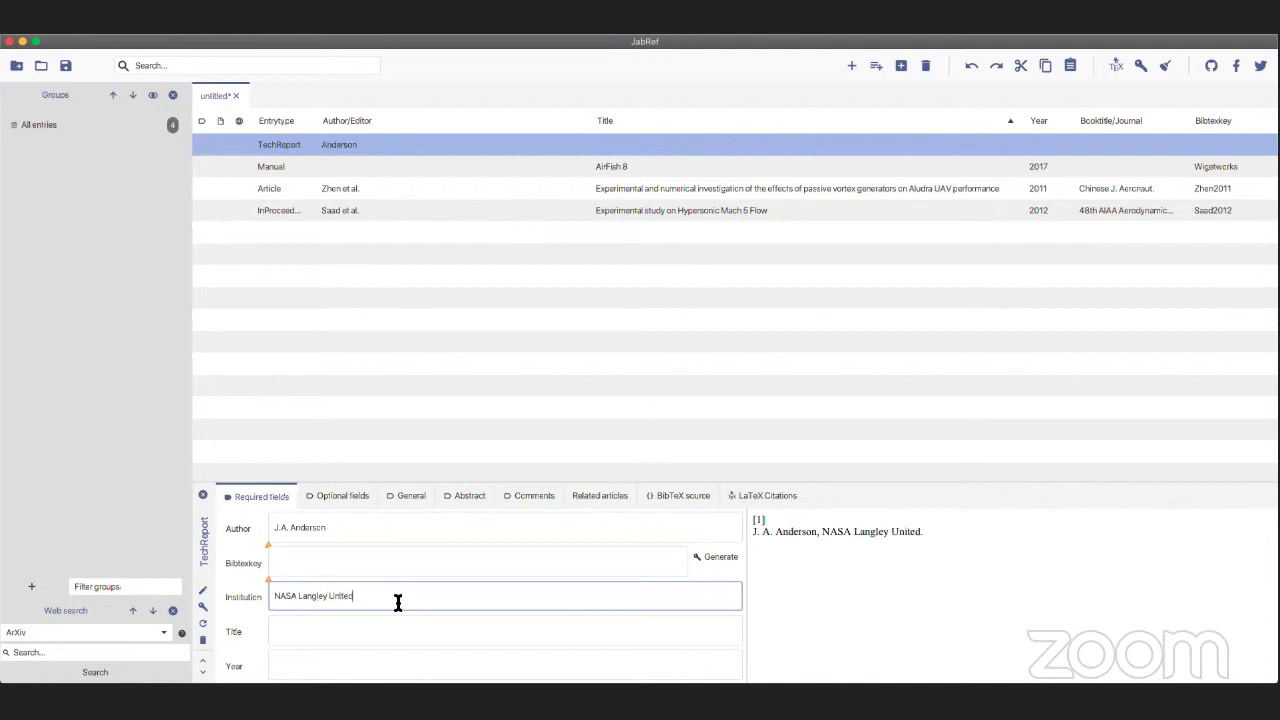
key("BackSpace")
key("BackSpace")
key("BackSpace")
type("tates")
Step: Set the technical report's Title to "Experimental Study on Active Flow Control" and its Year to 2005
left_click(397, 630)
type("Exper")
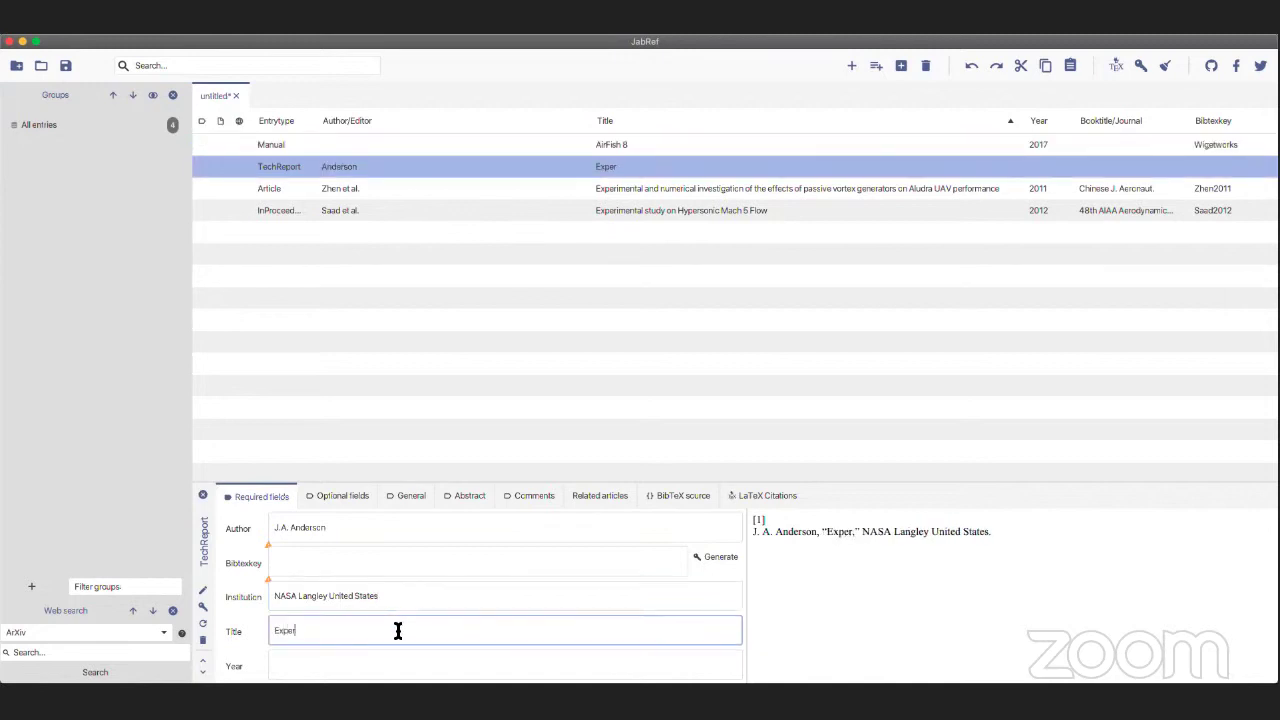
type("imental Stu")
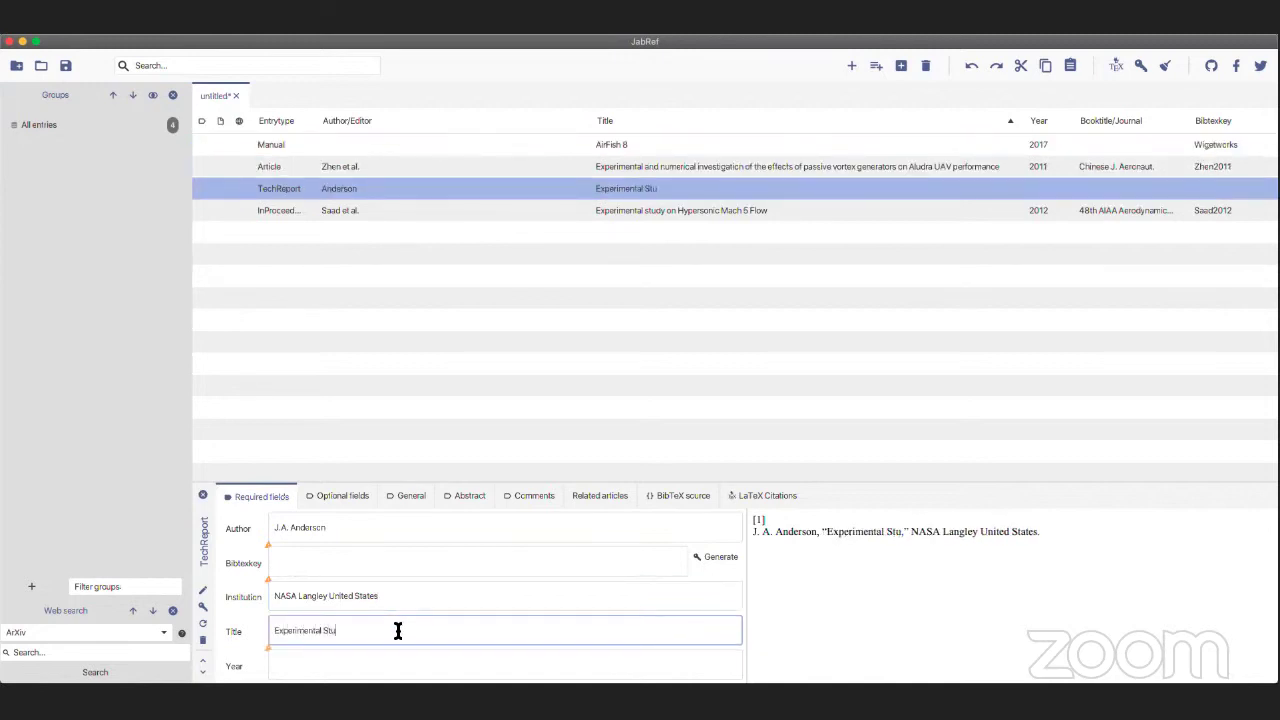
key("BackSpace")
key("BackSpace")
type("Study on")
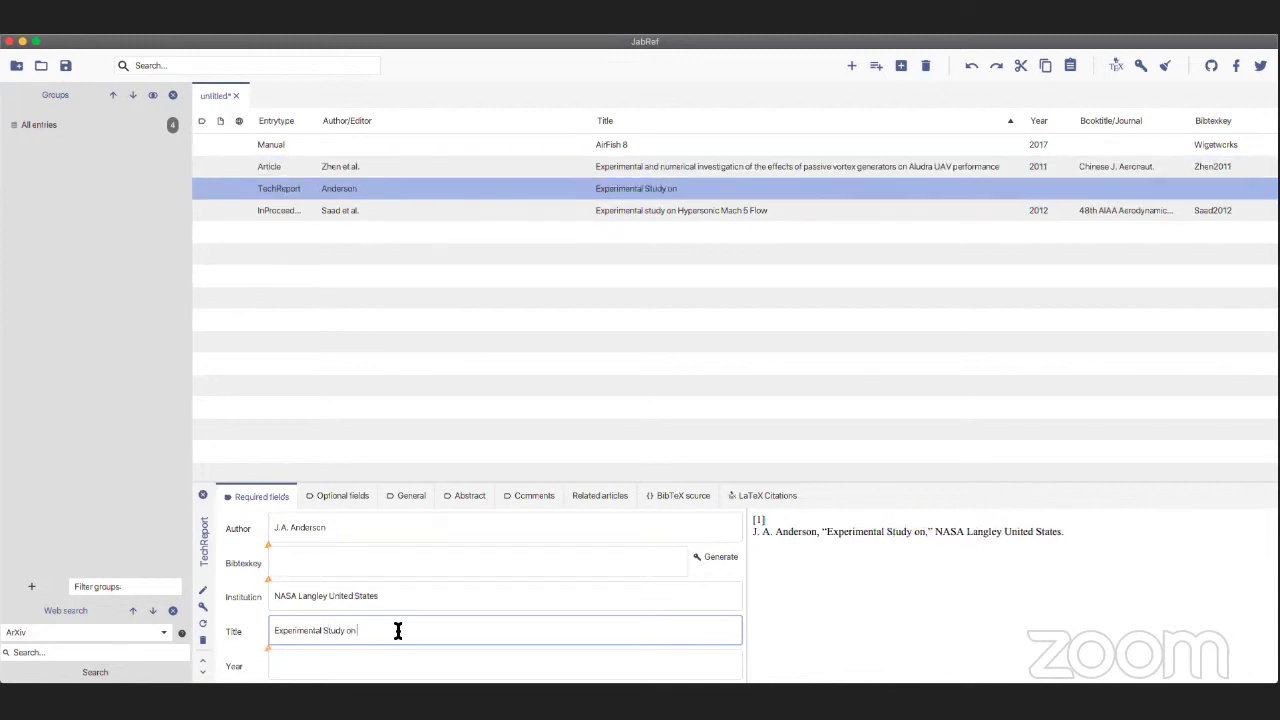
type(" Active Flo")
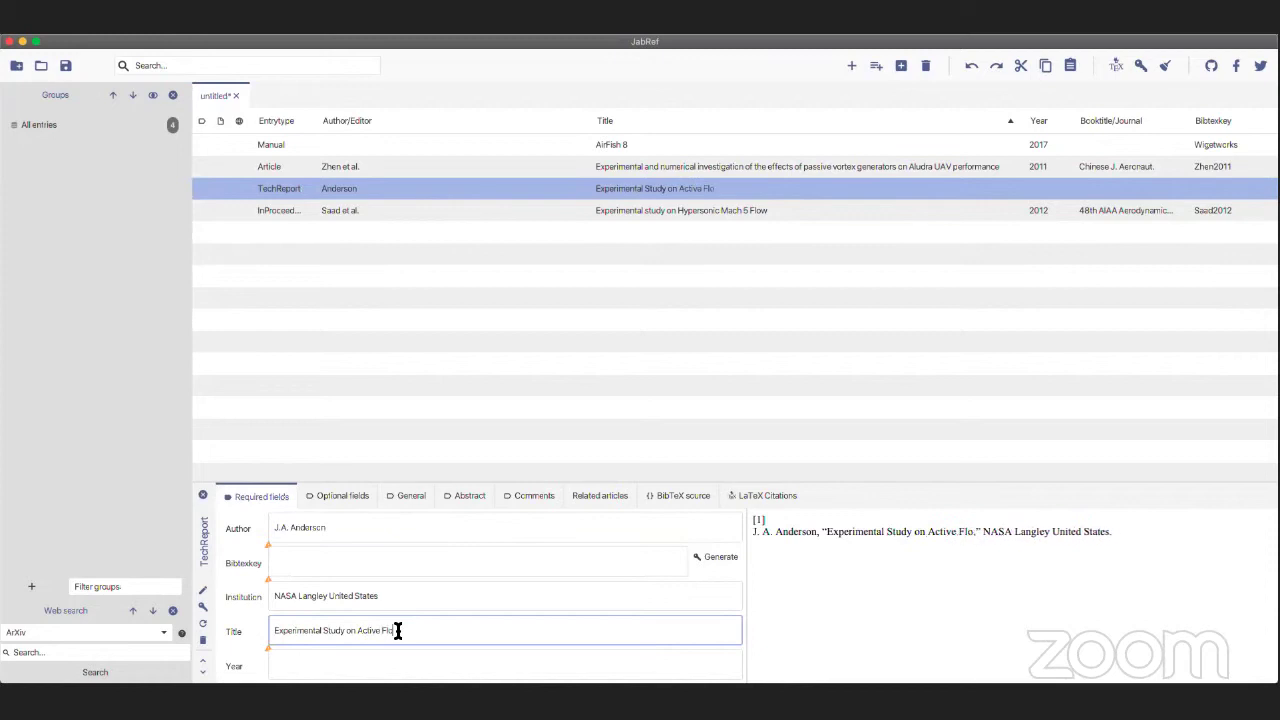
type("w Control")
key("Tab")
type("2005")
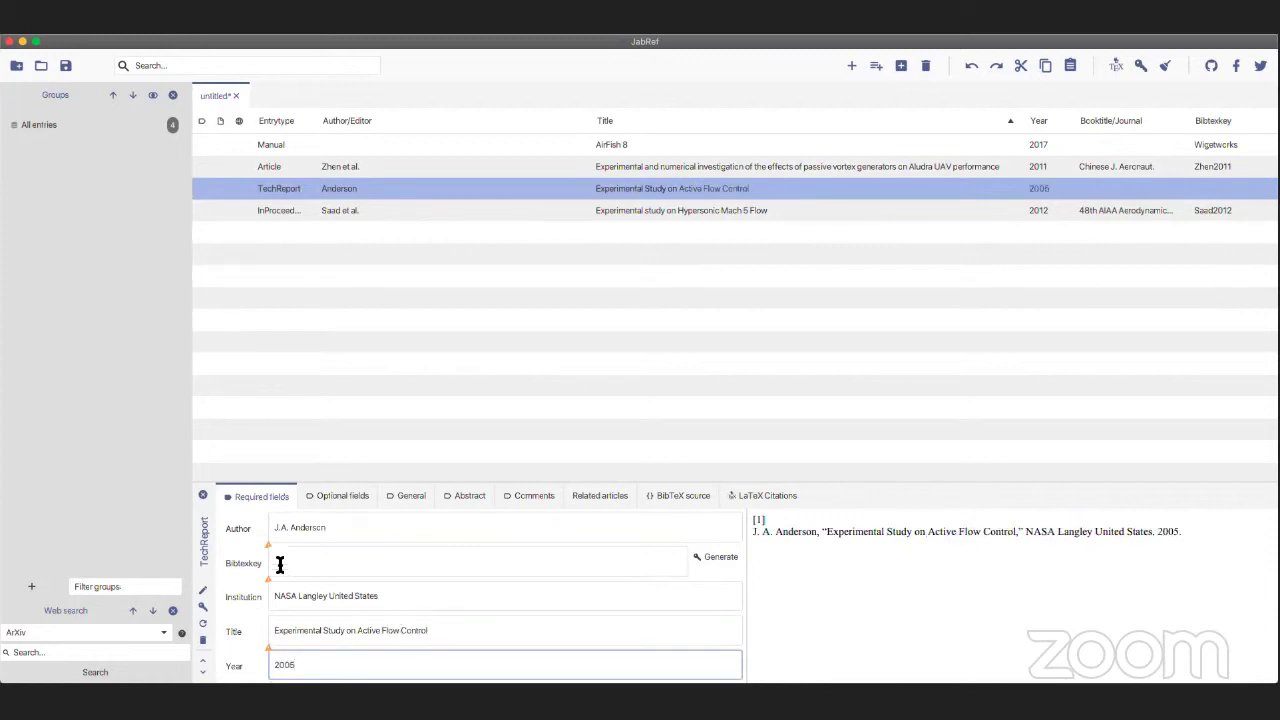
Step: Give the report entry the Number 85035 and the Type "Technical report", and generate its BibTeX key automatically
left_click(340, 496)
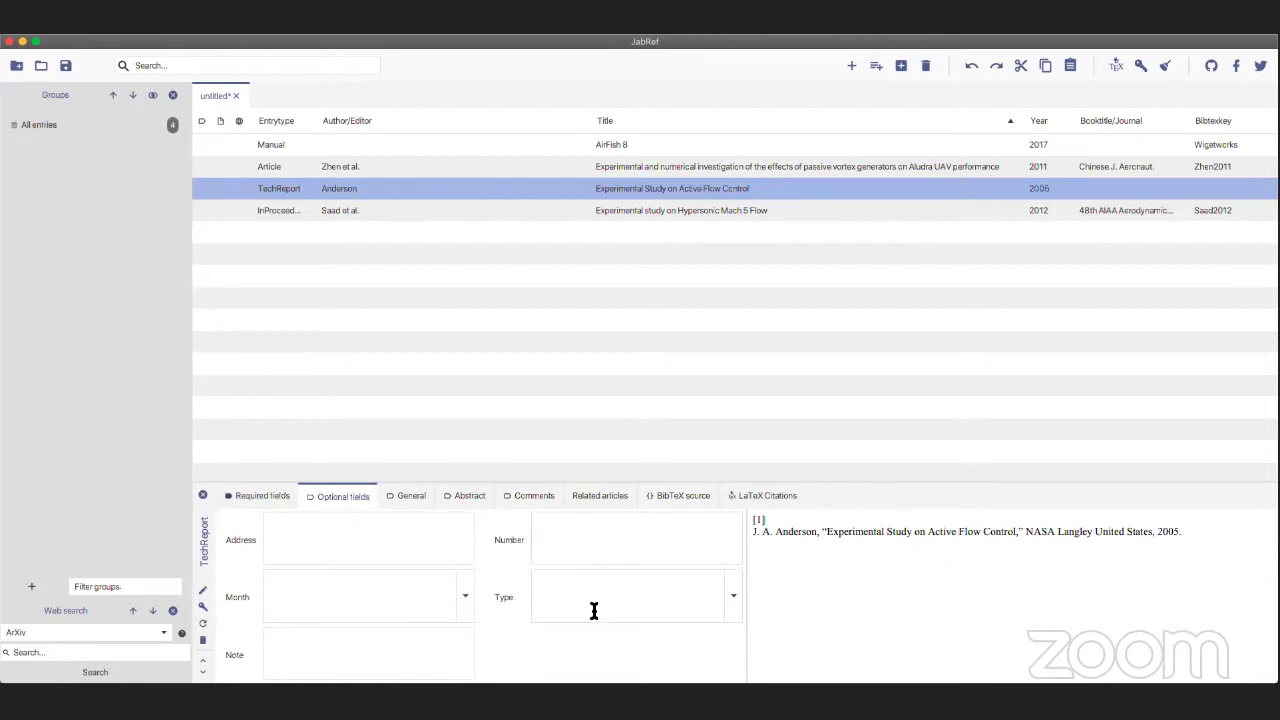
left_click(612, 533)
type("85035")
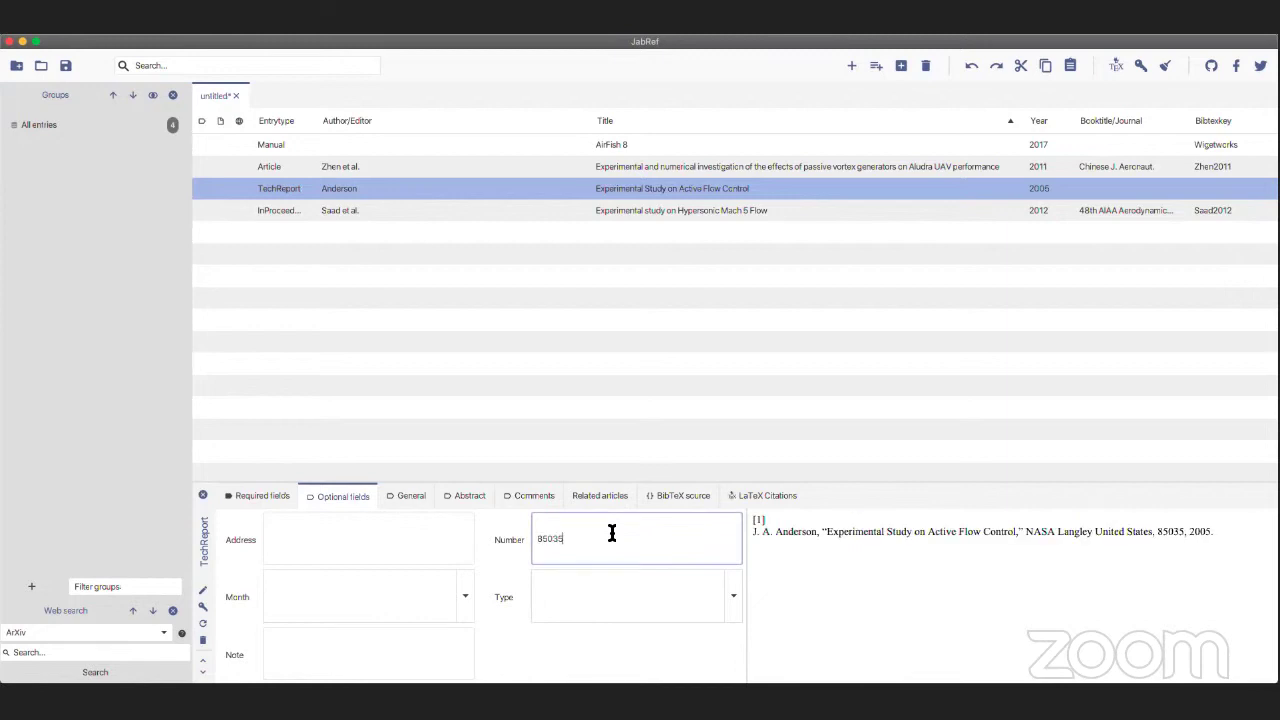
left_click(733, 597)
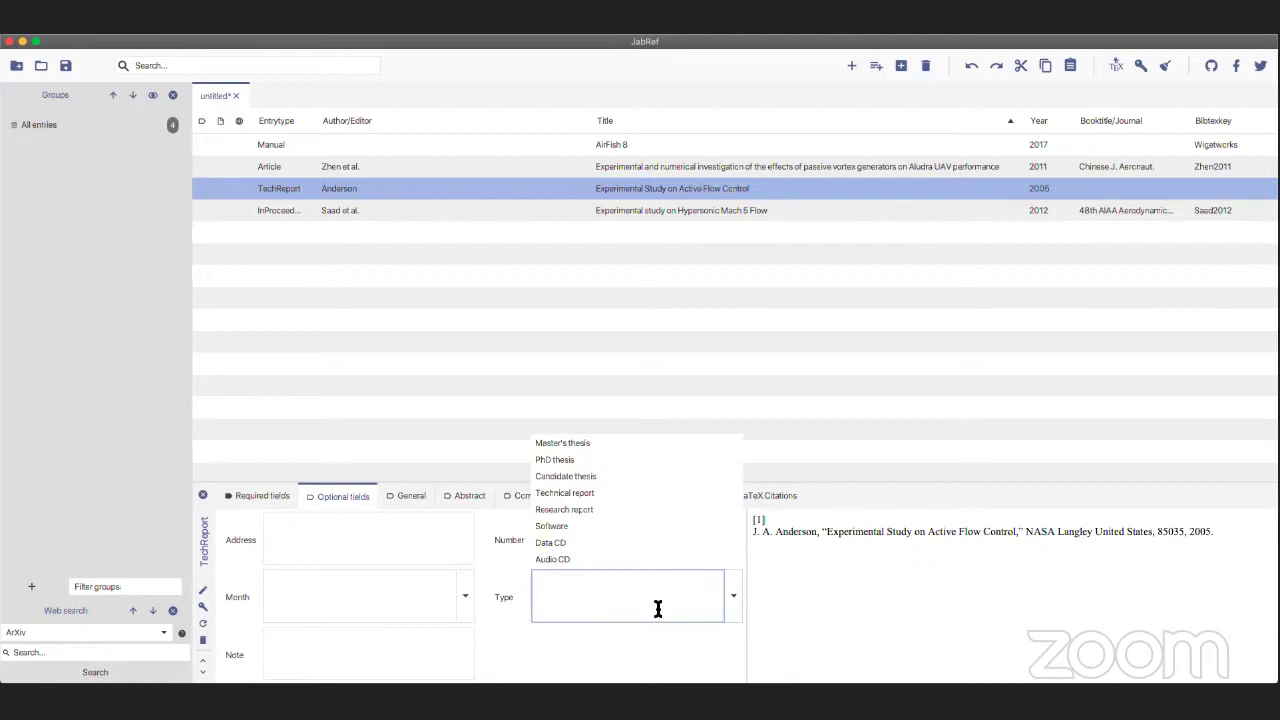
left_click(575, 494)
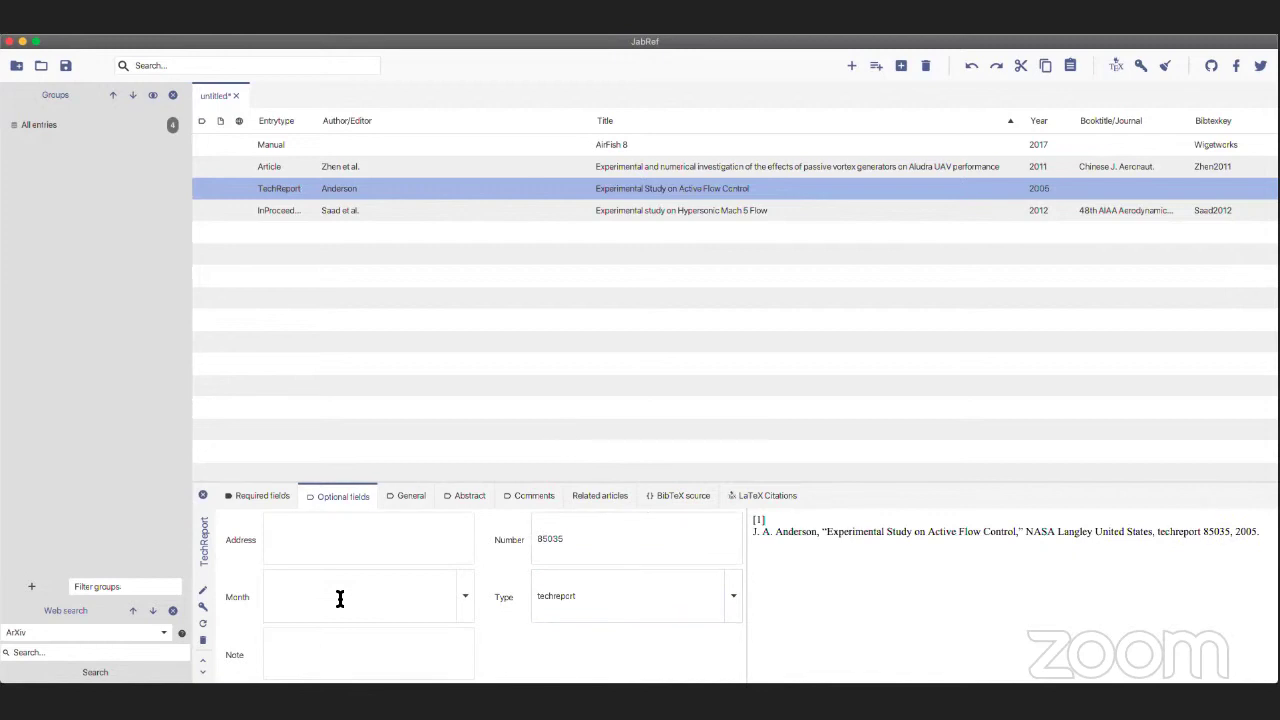
left_click(264, 494)
left_click(719, 558)
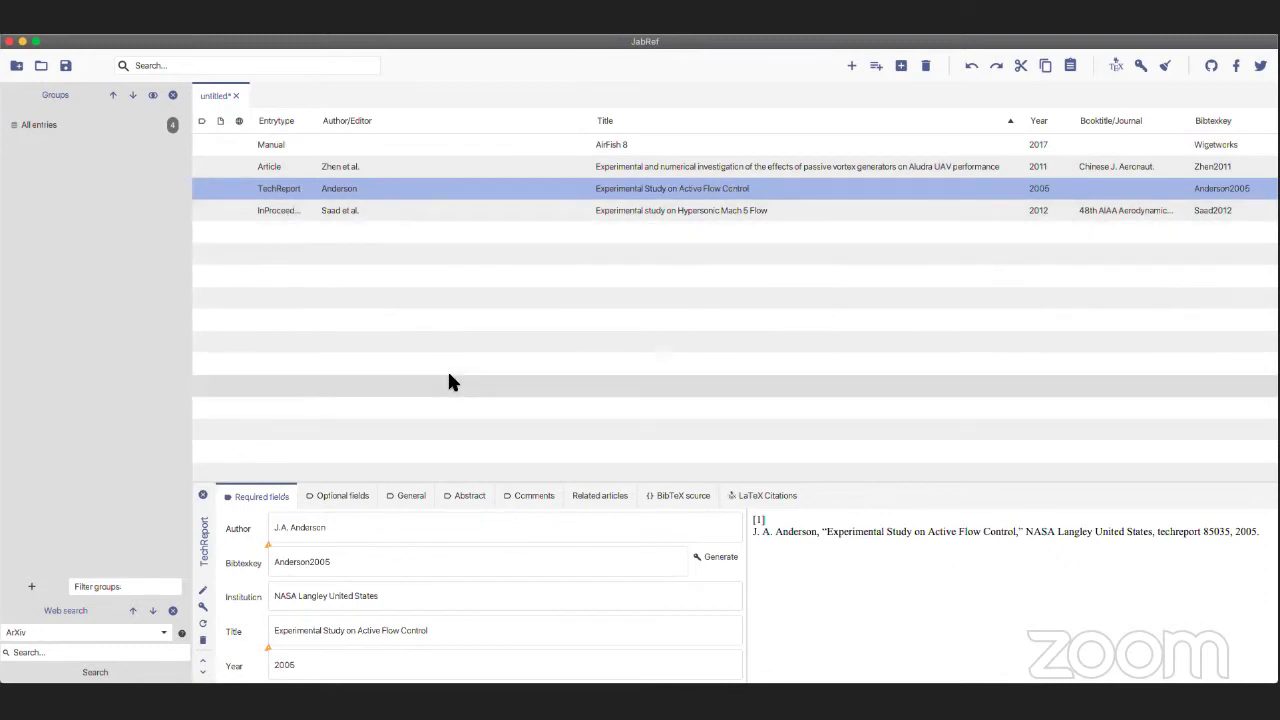
Step: Save the library as Subsonic.bib in the Latex folder and select the saved file in Finder
left_click(66, 66)
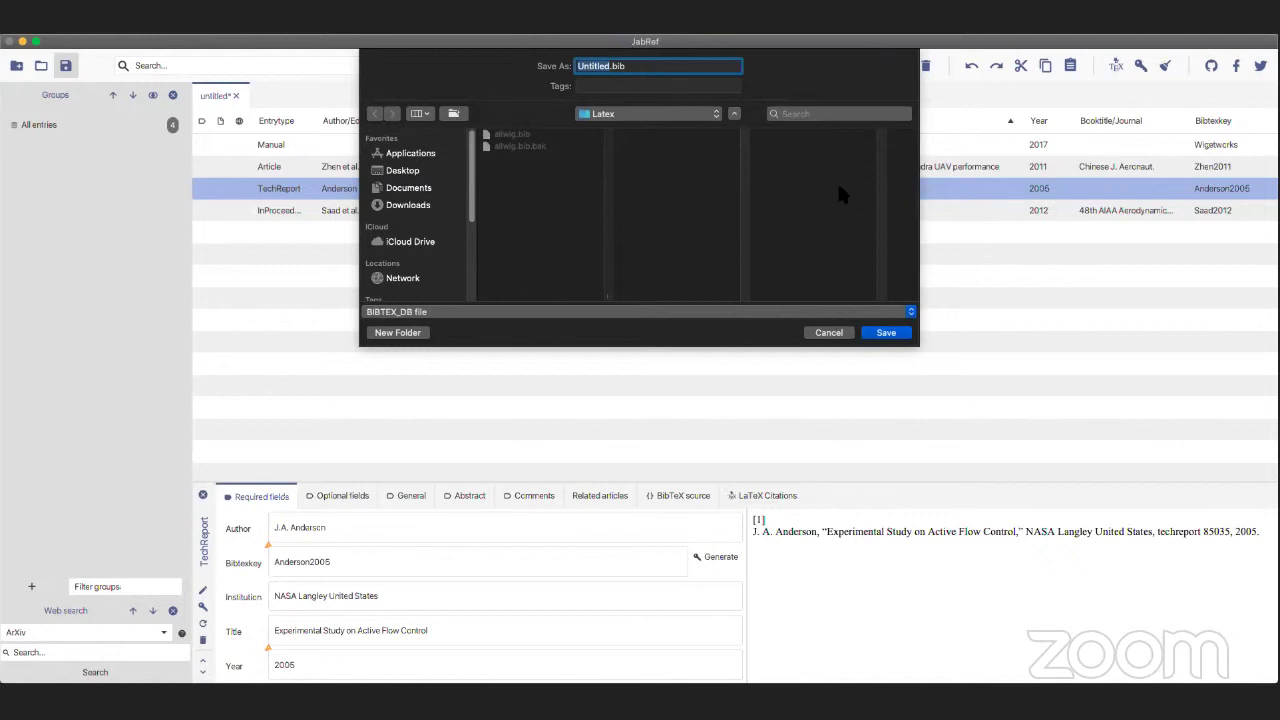
left_click(838, 334)
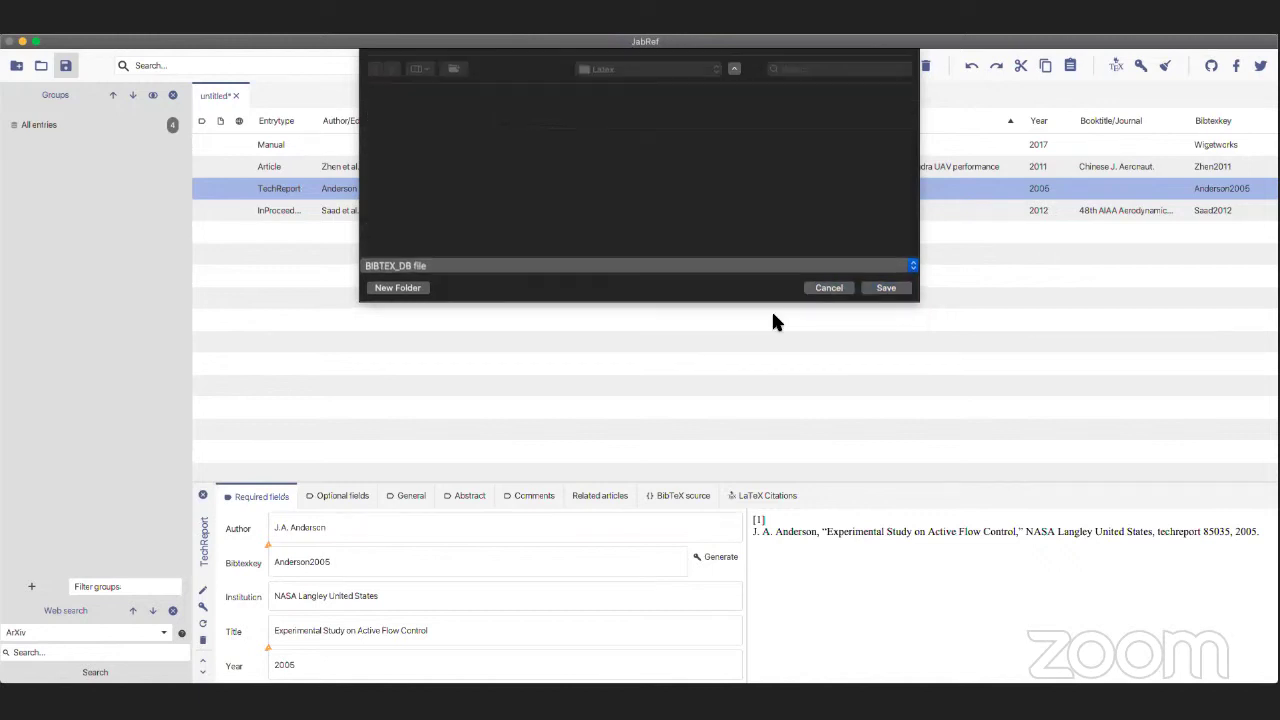
key("super+s")
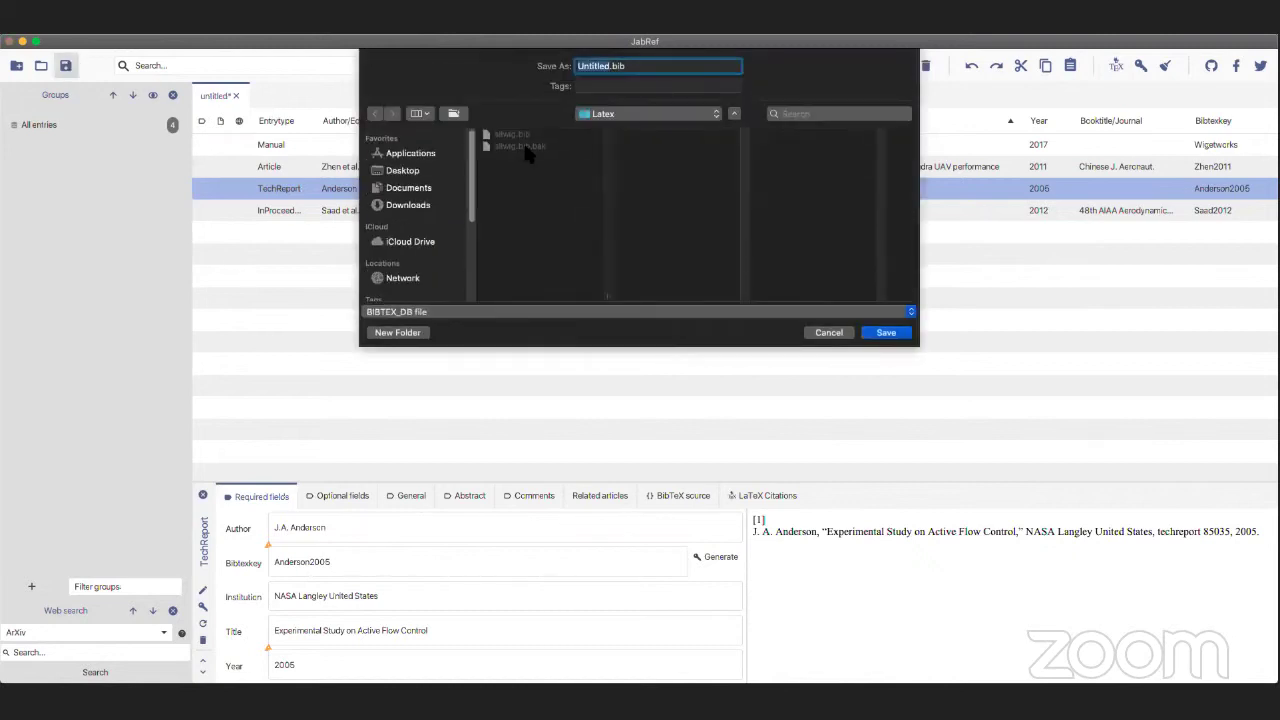
type("W")
key("BackSpace")
type("Subsonic")
left_click(886, 333)
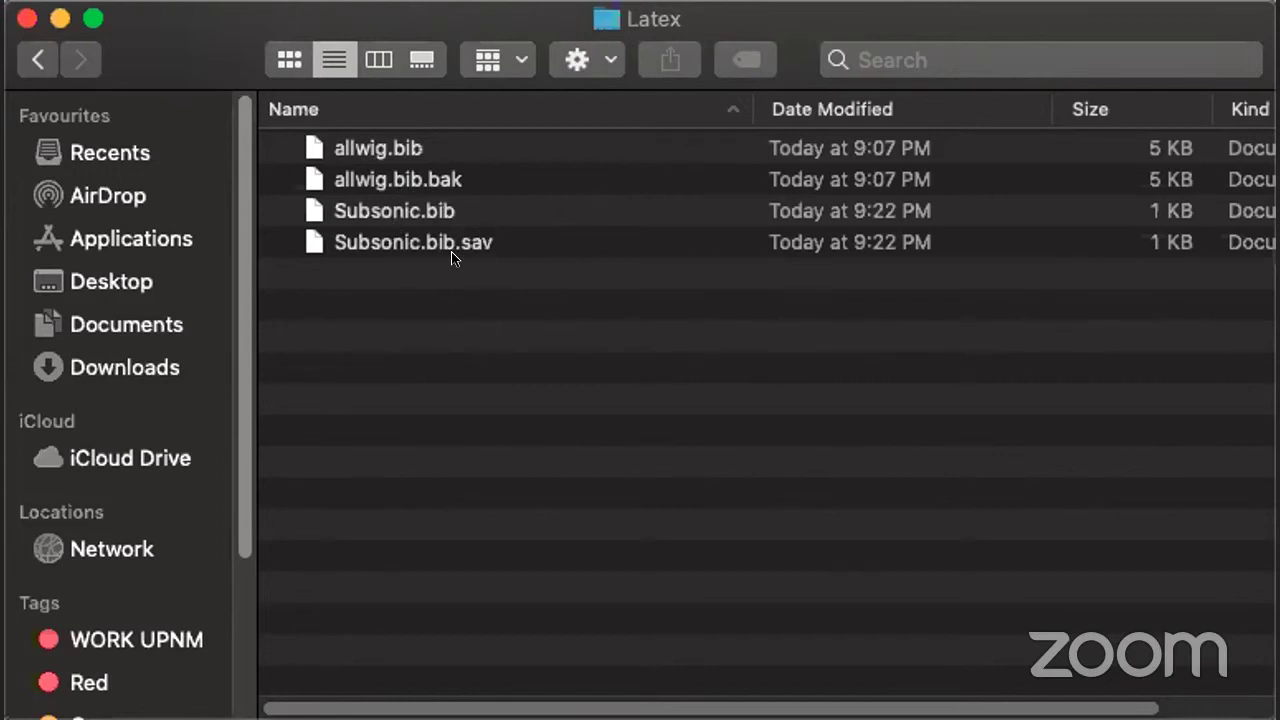
left_click(357, 211)
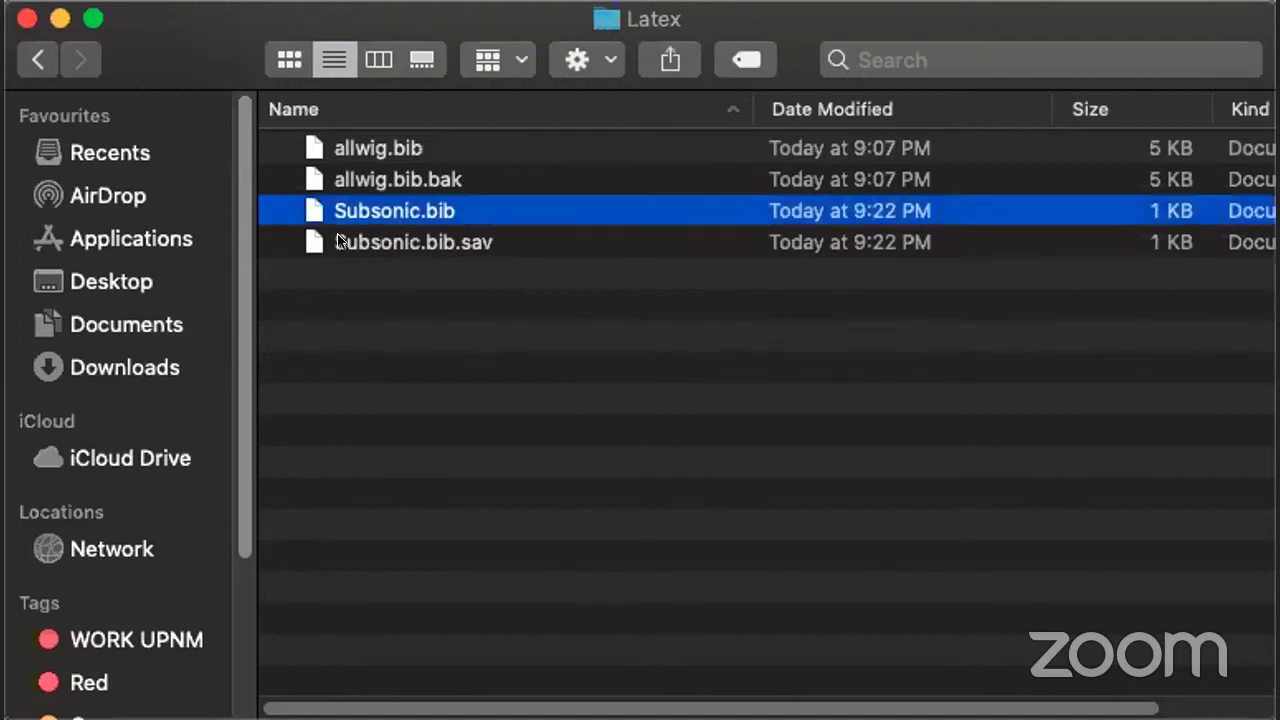